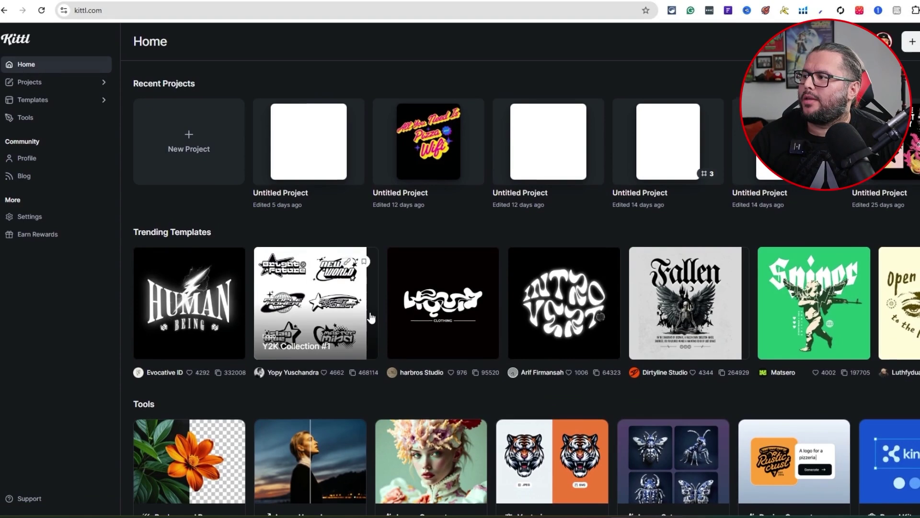
Open Kittl's AI Image Generator from the home page's tools and choose Flux 1.1 Pro as the advanced model
{"action": "scroll", "coordinate": [148, 253], "scroll_direction": "down", "scroll_amount": 3}
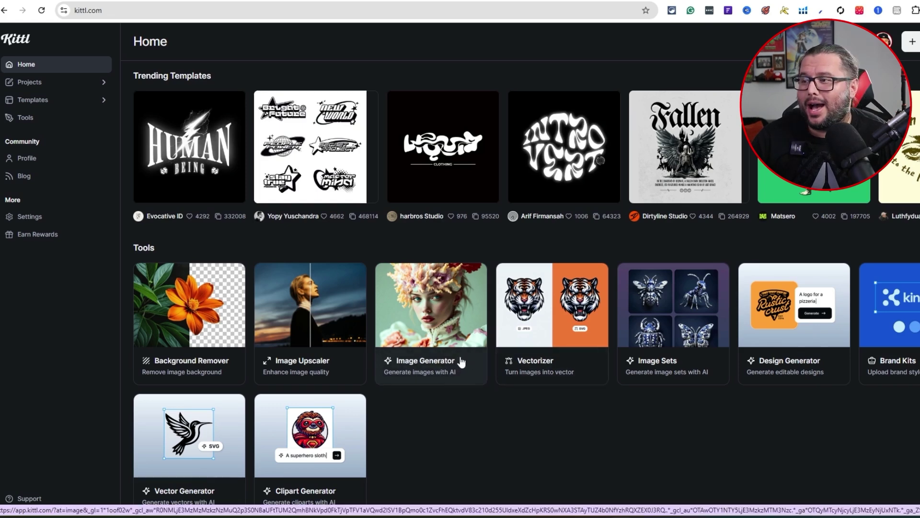
{"action": "left_click", "coordinate": [437, 371]}
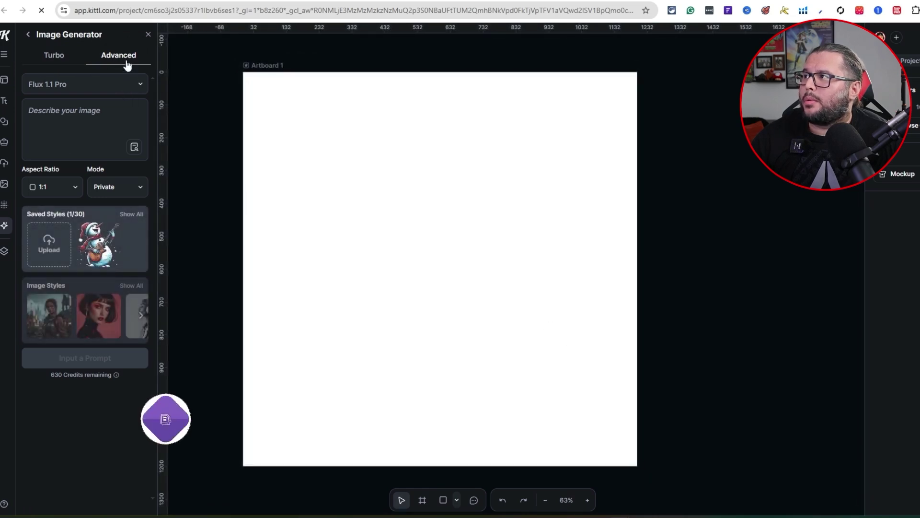
{"action": "left_click", "coordinate": [29, 91]}
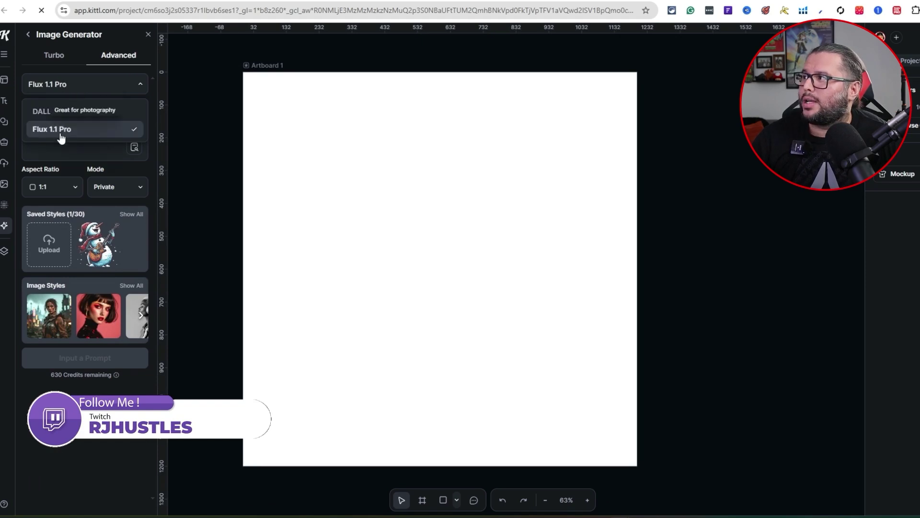
{"action": "left_click", "coordinate": [57, 137]}
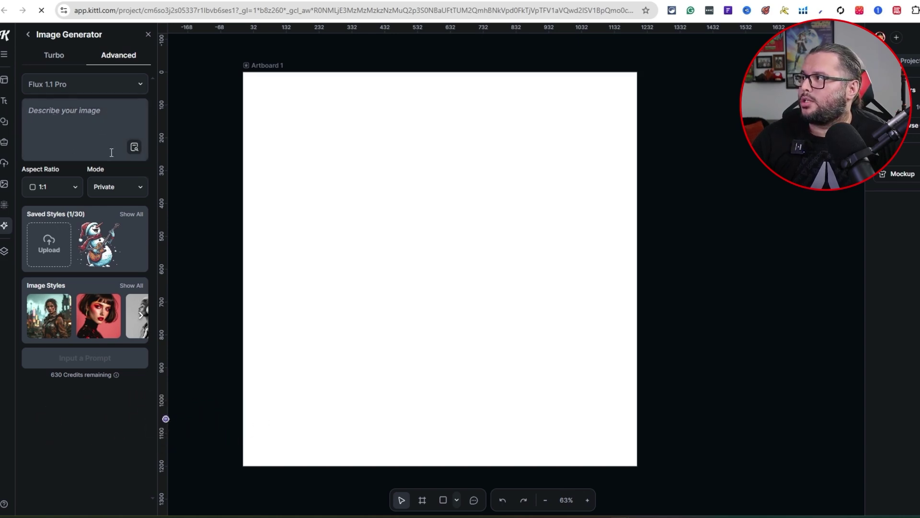
Set the image's aspect ratio to 1:1 and the generation mode to Private
{"action": "left_click", "coordinate": [52, 187]}
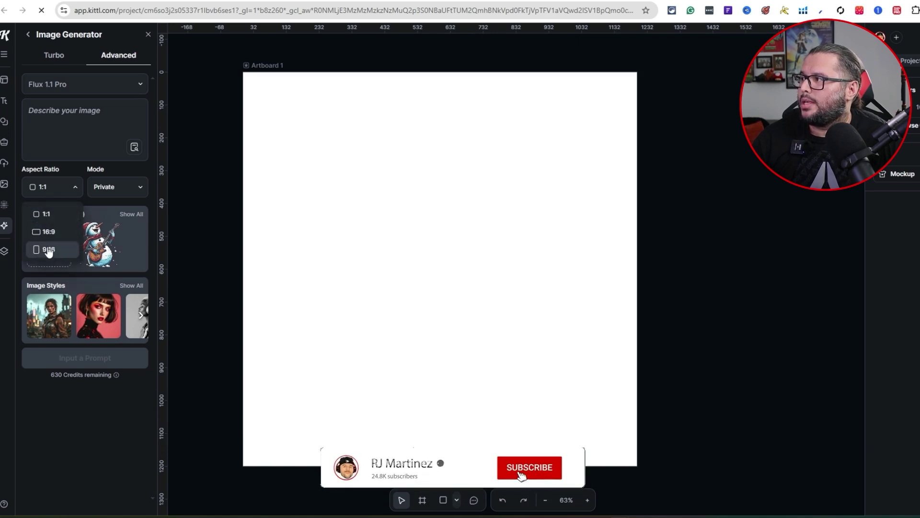
{"action": "left_click", "coordinate": [47, 216]}
{"action": "left_click", "coordinate": [108, 187]}
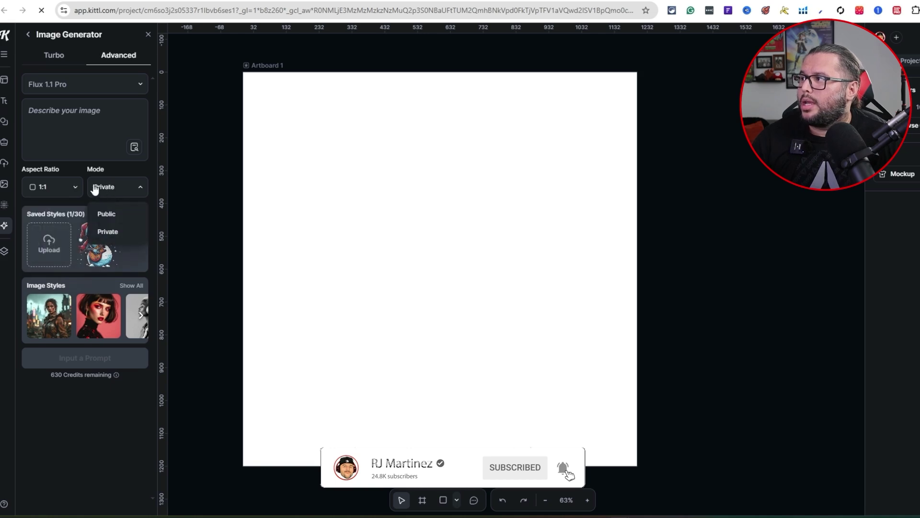
{"action": "left_click", "coordinate": [109, 232]}
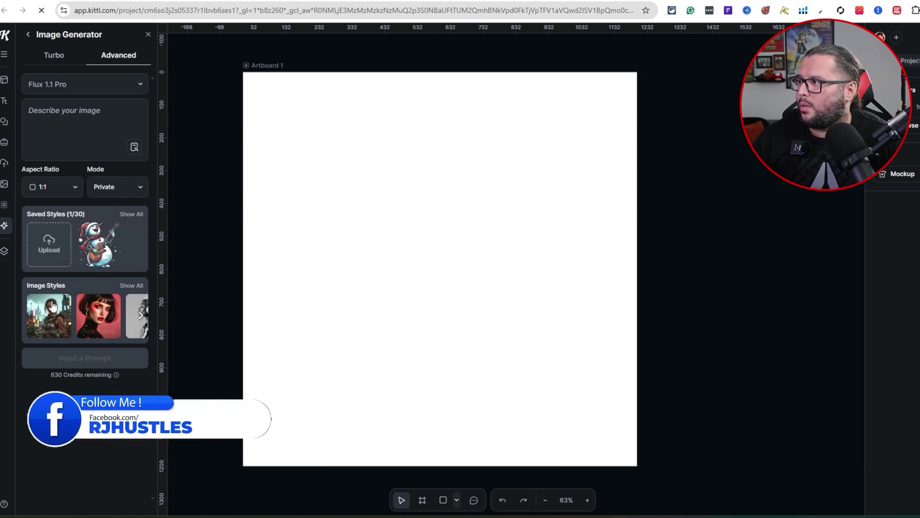
Look through the full collection of available image styles and close it without applying one
{"action": "left_click", "coordinate": [129, 286]}
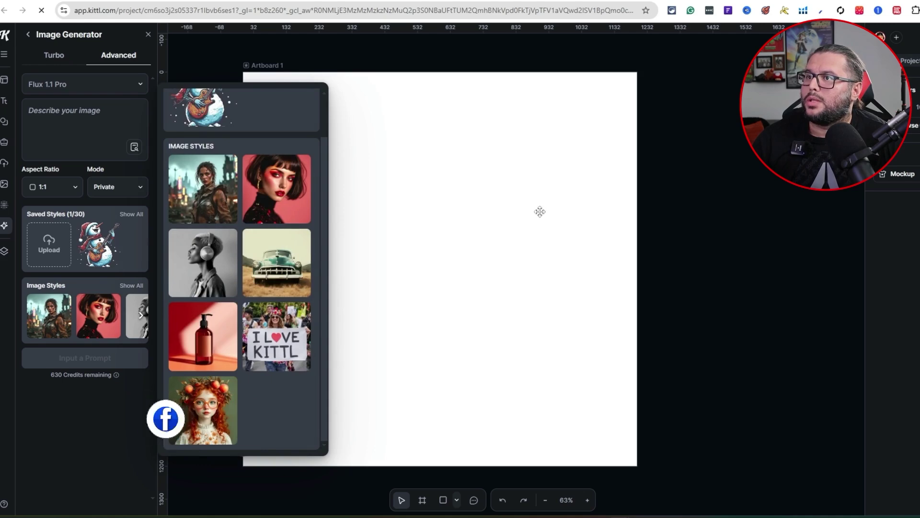
{"action": "left_click", "coordinate": [499, 208]}
{"action": "left_click", "coordinate": [496, 210]}
Copy the mid-air futuristic neon sneaker prompt from ChatGPT and paste it as the image description in Kittl
{"action": "left_click", "coordinate": [82, 121]}
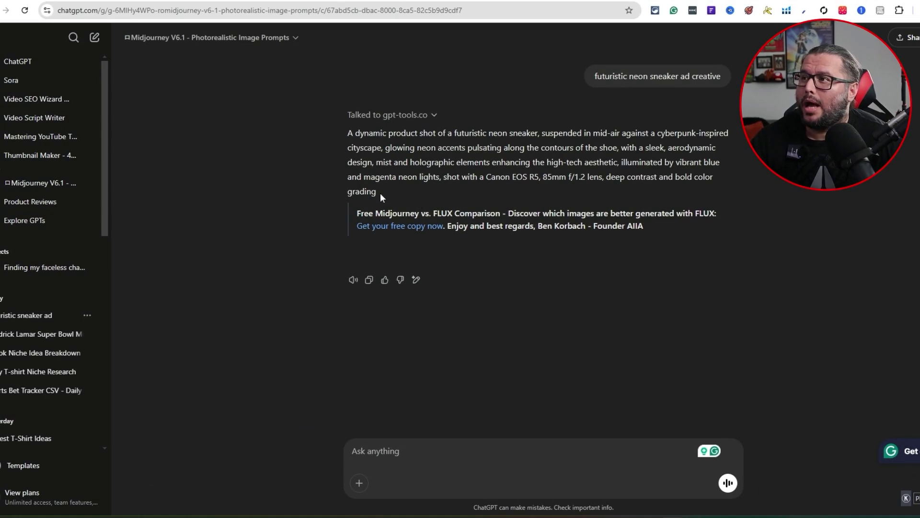
{"action": "left_click_drag", "start_coordinate": [381, 193], "coordinate": [347, 131]}
{"action": "right_click", "coordinate": [372, 146]}
{"action": "left_click", "coordinate": [393, 149]}
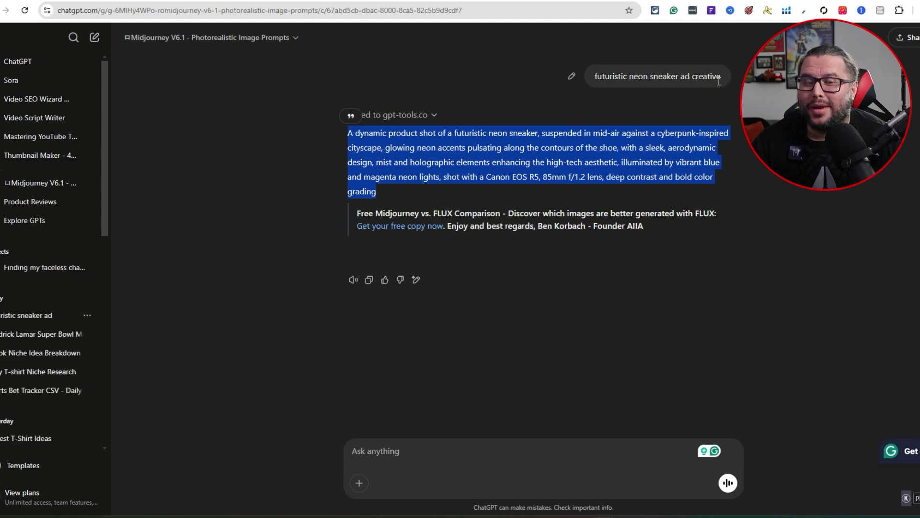
{"action": "right_click", "coordinate": [430, 171]}
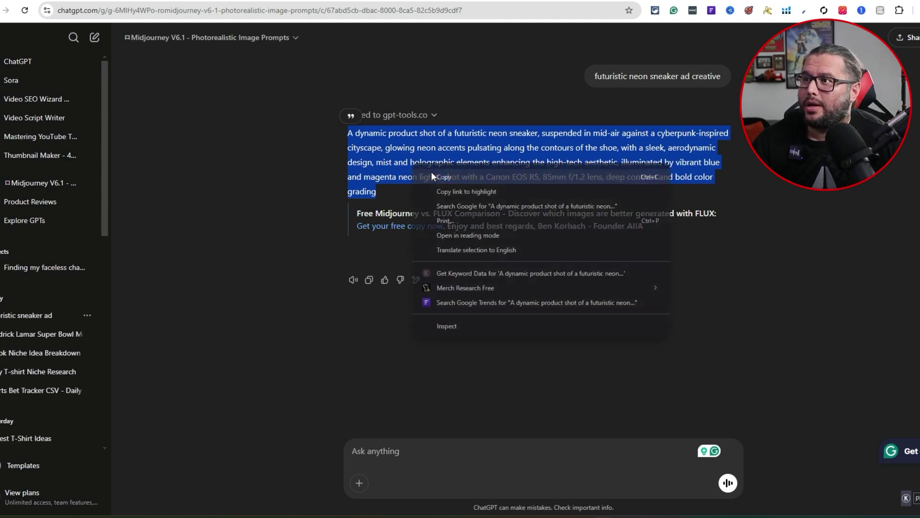
{"action": "left_click", "coordinate": [435, 178]}
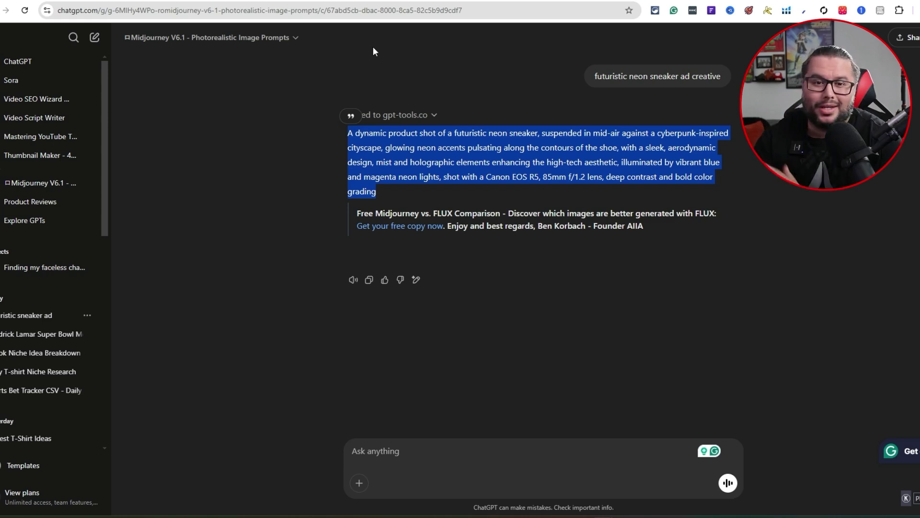
{"action": "left_click", "coordinate": [325, 2]}
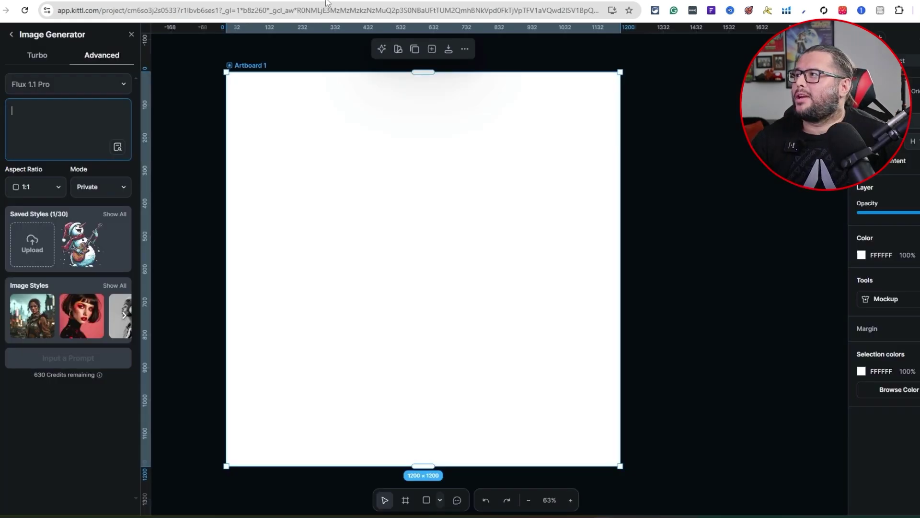
{"action": "key", "text": "ctrl+v"}
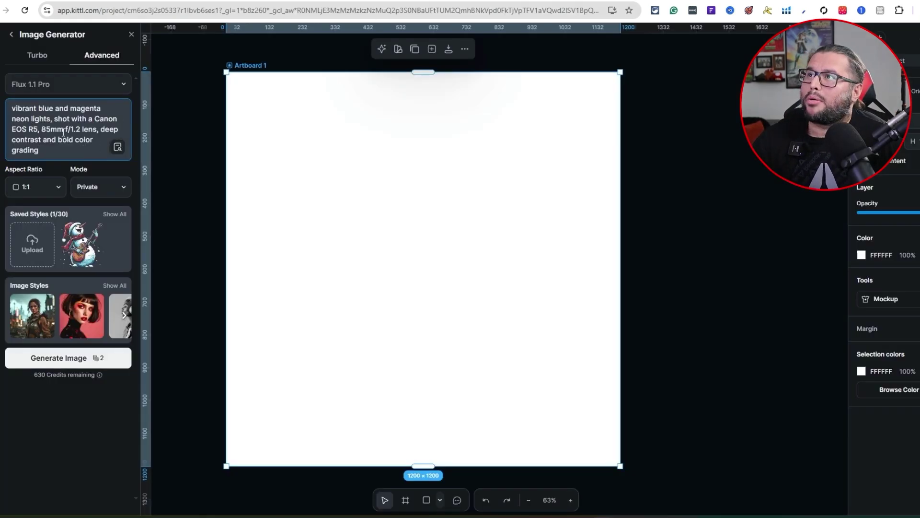
Switch to ChatGPT, send "Create another idea" to the image prompt assistant, and allow it to talk to gpt-tools.co
{"action": "key", "text": "ctrl+shift+Tab"}
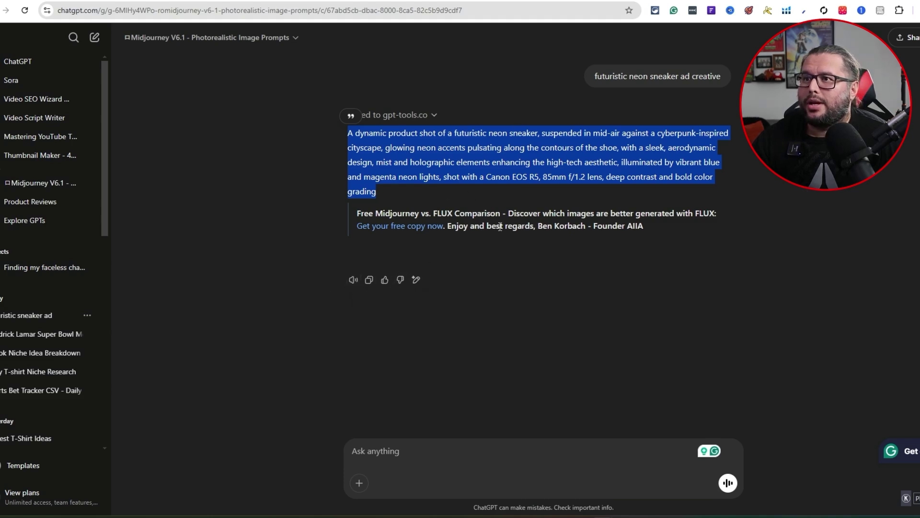
{"action": "left_click", "coordinate": [644, 191]}
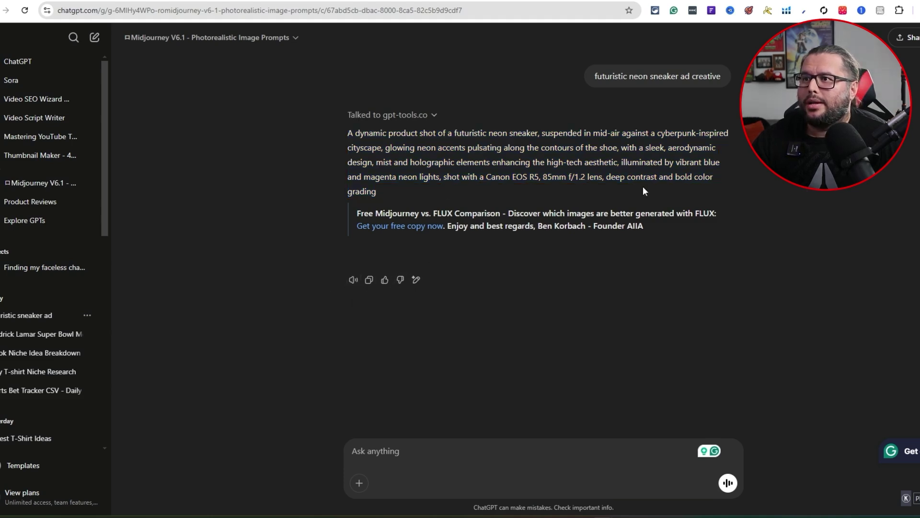
{"action": "left_click", "coordinate": [406, 448]}
{"action": "type", "text": "Cr"}
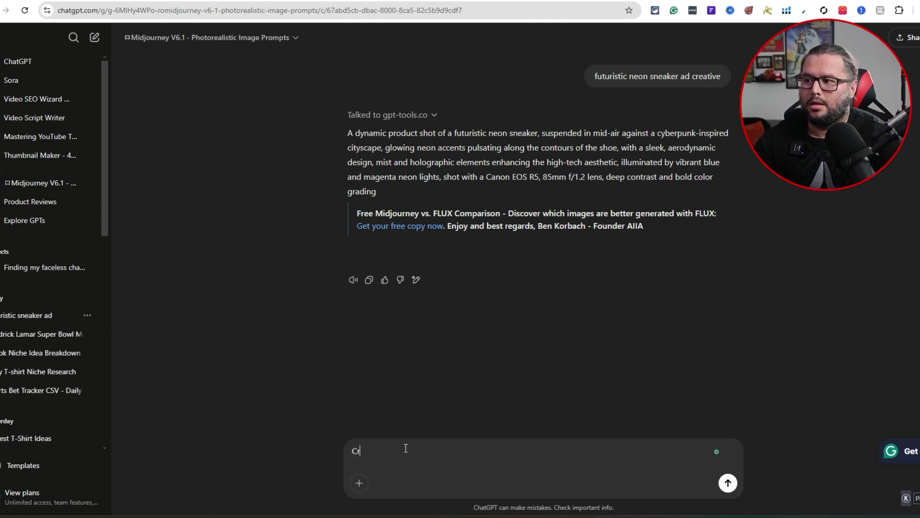
{"action": "type", "text": "eate another prom"}
{"action": "key", "text": "BackSpace"}
{"action": "key", "text": "BackSpace"}
{"action": "key", "text": "BackSpace"}
{"action": "key", "text": "BackSpace"}
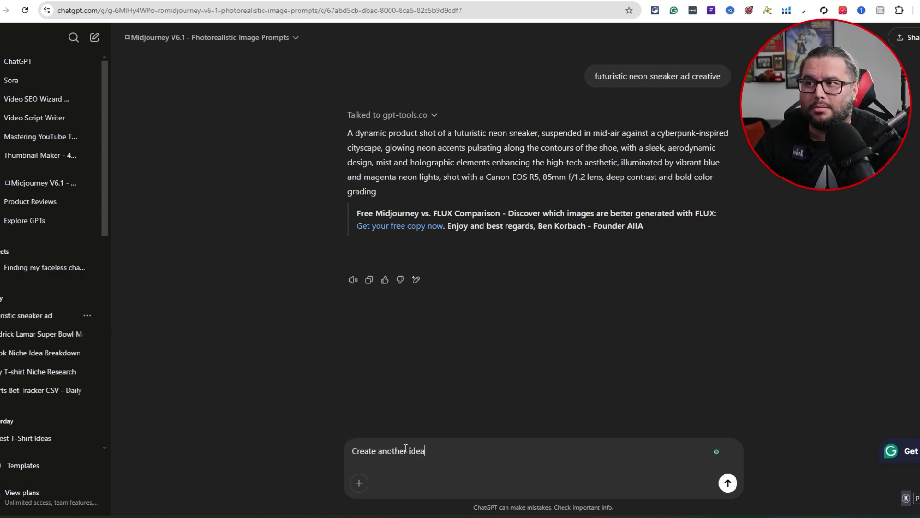
{"action": "key", "text": "Return"}
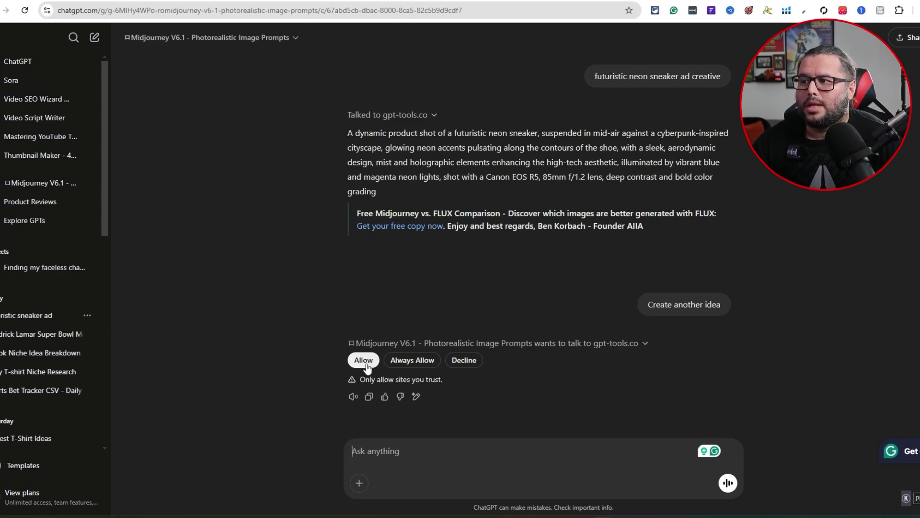
{"action": "left_click", "coordinate": [365, 361]}
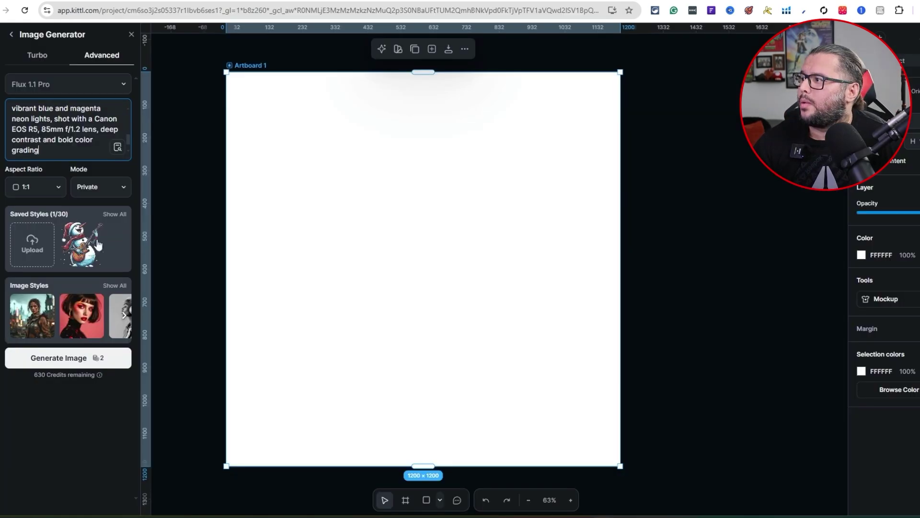
In Kittl, generate the sneaker image and place it in the artboard's upper-left corner, scaled to about 615 px square
{"action": "left_click", "coordinate": [70, 361]}
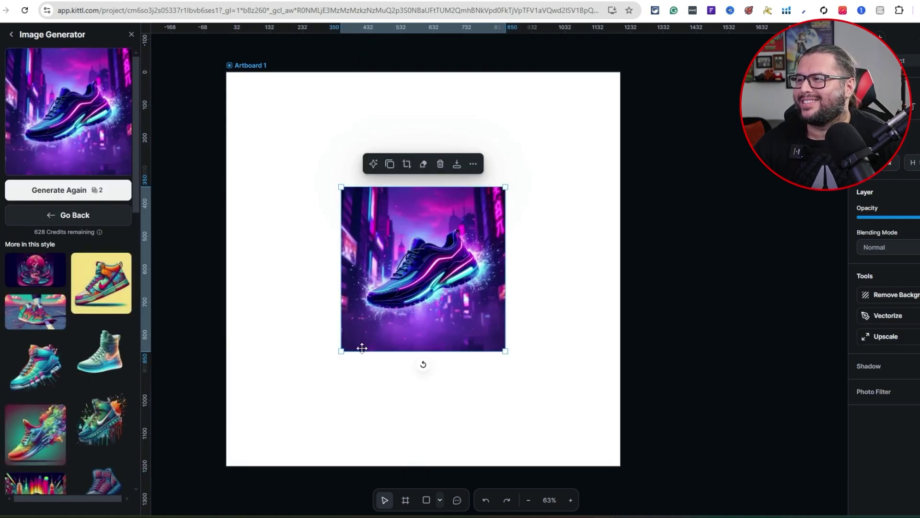
{"action": "left_click_drag", "start_coordinate": [341, 351], "coordinate": [276, 416]}
{"action": "left_click_drag", "start_coordinate": [379, 347], "coordinate": [337, 238]}
{"action": "left_click_drag", "start_coordinate": [462, 308], "coordinate": [440, 285]}
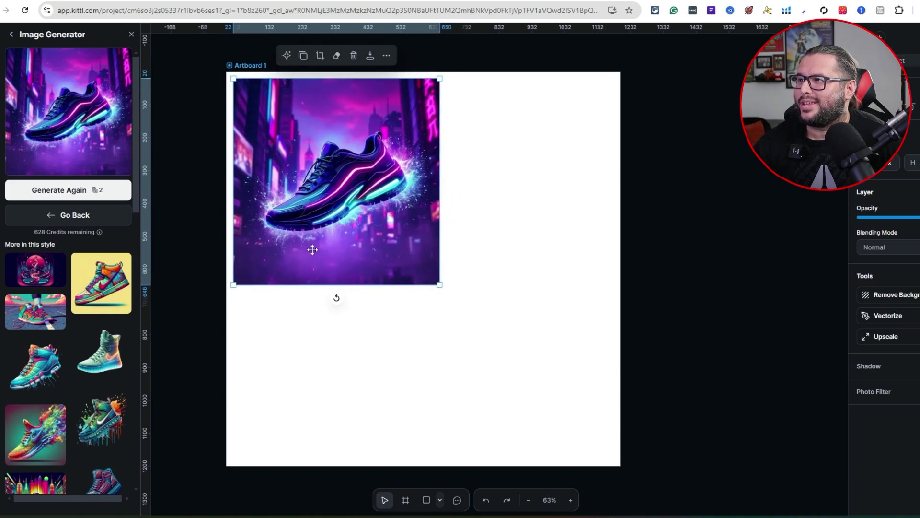
{"action": "left_click_drag", "start_coordinate": [439, 284], "coordinate": [502, 322]}
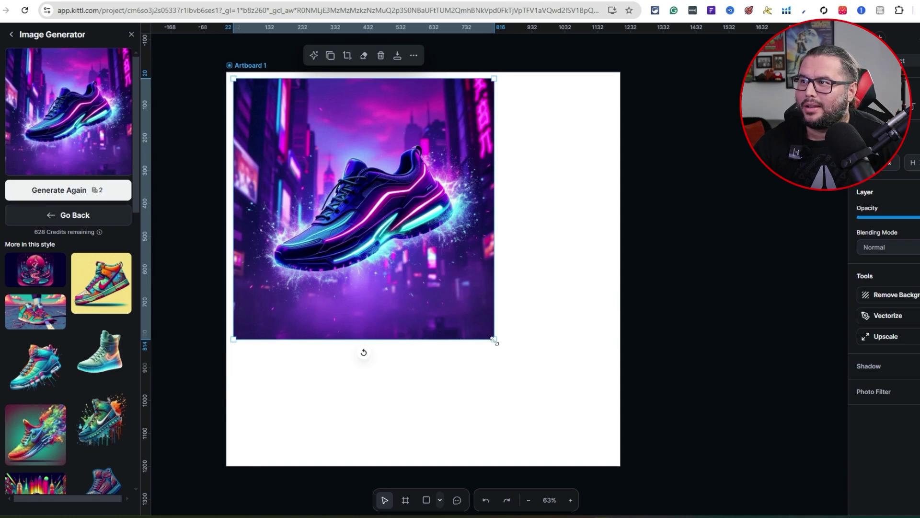
{"action": "left_click_drag", "start_coordinate": [491, 338], "coordinate": [455, 305]}
{"action": "left_click_drag", "start_coordinate": [428, 274], "coordinate": [423, 271]}
{"action": "left_click_drag", "start_coordinate": [456, 299], "coordinate": [422, 273]}
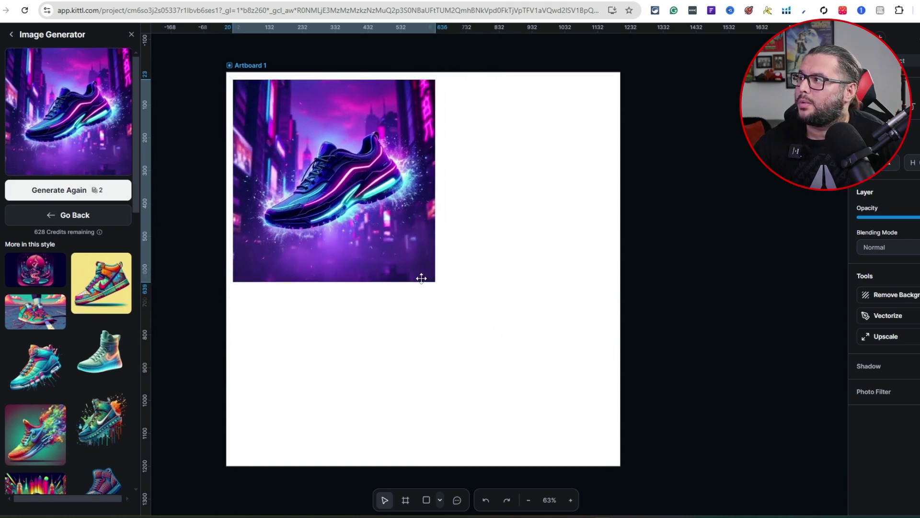
Generate a second variation from the same prompt and place it beside the first image, scaled to about 523 px square
{"action": "left_click", "coordinate": [107, 198]}
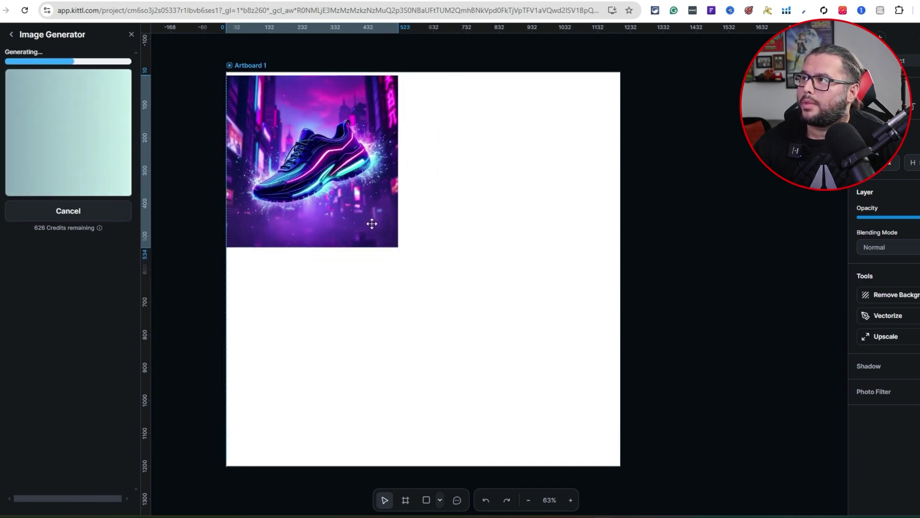
{"action": "left_click", "coordinate": [394, 211]}
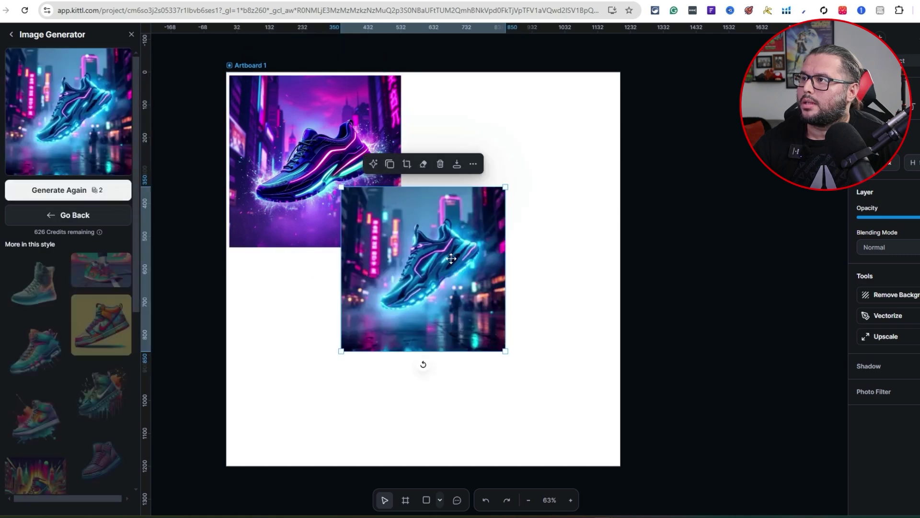
{"action": "left_click_drag", "start_coordinate": [456, 258], "coordinate": [569, 249]}
{"action": "left_click_drag", "start_coordinate": [622, 287], "coordinate": [598, 269]}
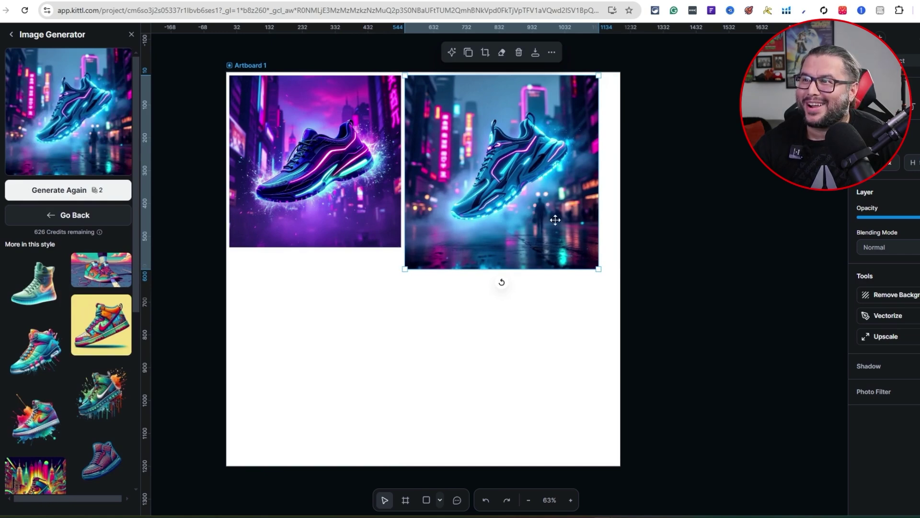
{"action": "left_click_drag", "start_coordinate": [599, 271], "coordinate": [574, 225]}
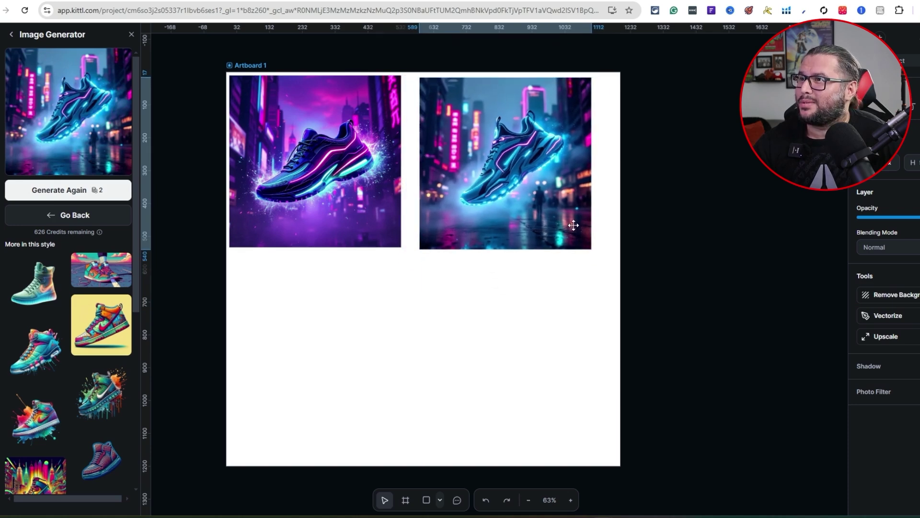
Replace the image description with the new prompt from ChatGPT for a close-up neon sneaker on a glowing metallic surface
{"action": "left_click", "coordinate": [73, 217]}
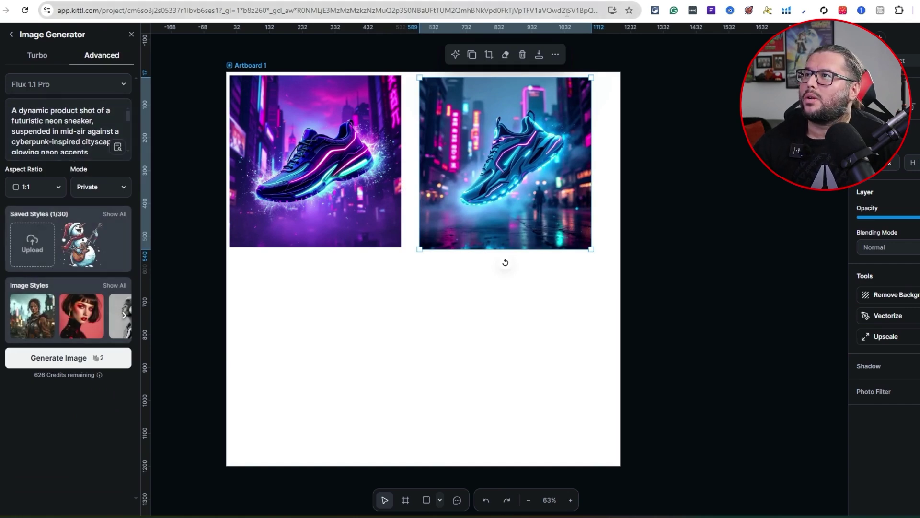
{"action": "key", "text": "ctrl+Tab"}
{"action": "left_click_drag", "start_coordinate": [467, 250], "coordinate": [344, 191]}
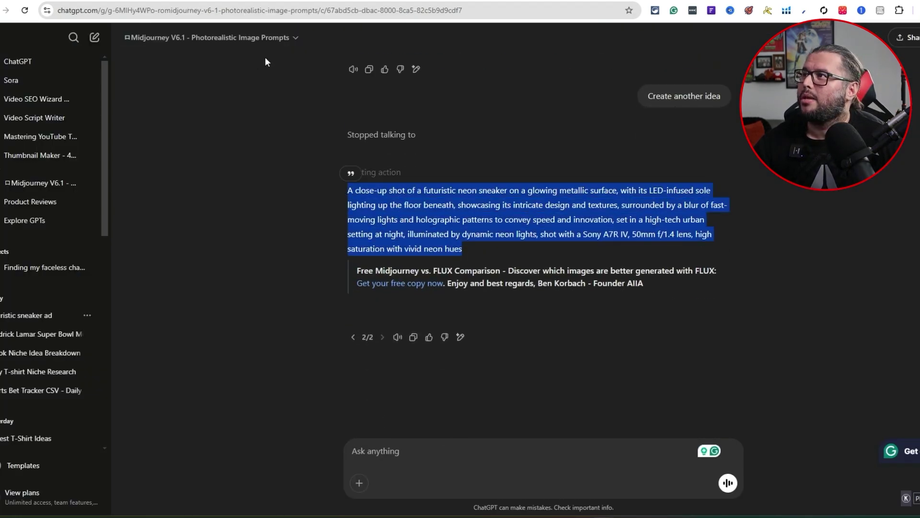
{"action": "key", "text": "ctrl+Tab"}
{"action": "key", "text": "ctrl+a"}
{"action": "key", "text": "BackSpace"}
{"action": "key", "text": "ctrl+v"}
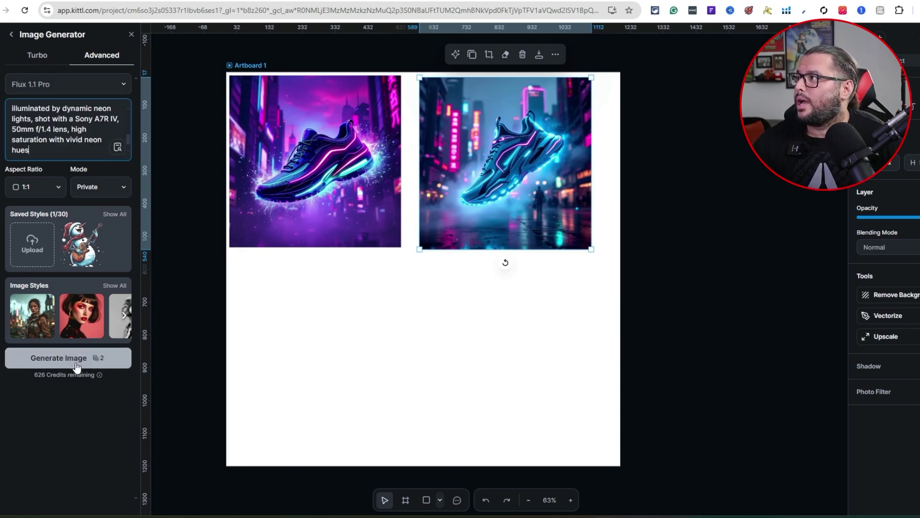
Generate the close-up sneaker image and place it below the first image at about 520 px square
{"action": "left_click_drag", "start_coordinate": [445, 284], "coordinate": [341, 354]}
{"action": "left_click_drag", "start_coordinate": [401, 421], "coordinate": [376, 401]}
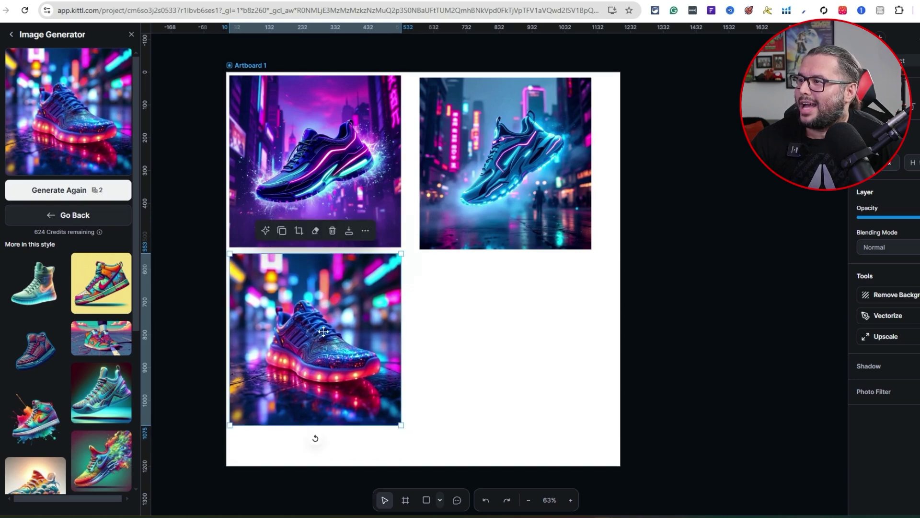
{"action": "left_click", "coordinate": [365, 230]}
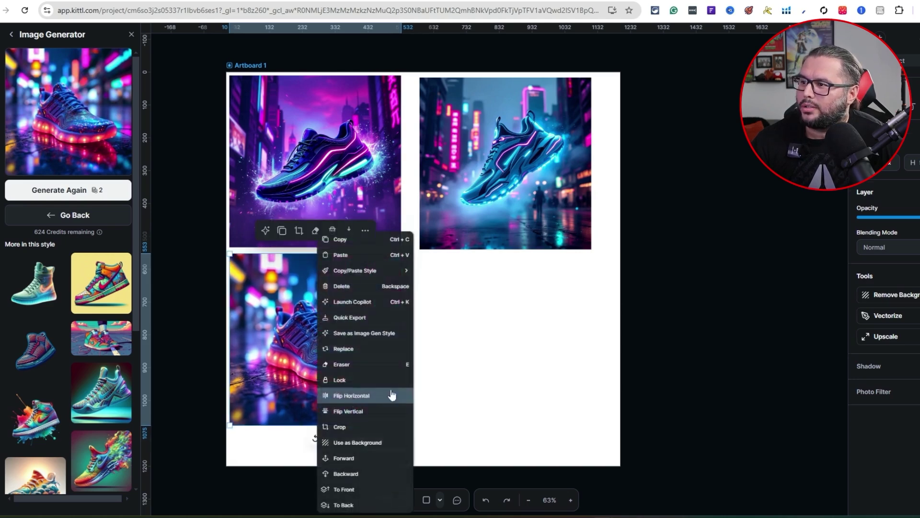
{"action": "key", "text": "Escape"}
{"action": "key", "text": "ctrl+z"}
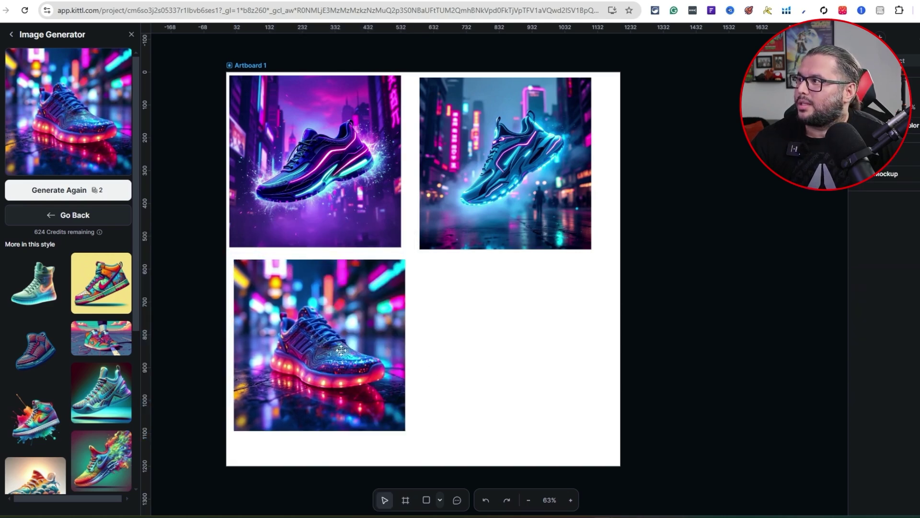
Generate another variation of the close-up sneaker and place it in the artboard's lower-right quarter at about 500 px square
{"action": "left_click", "coordinate": [91, 193]}
{"action": "left_click_drag", "start_coordinate": [468, 264], "coordinate": [546, 329]}
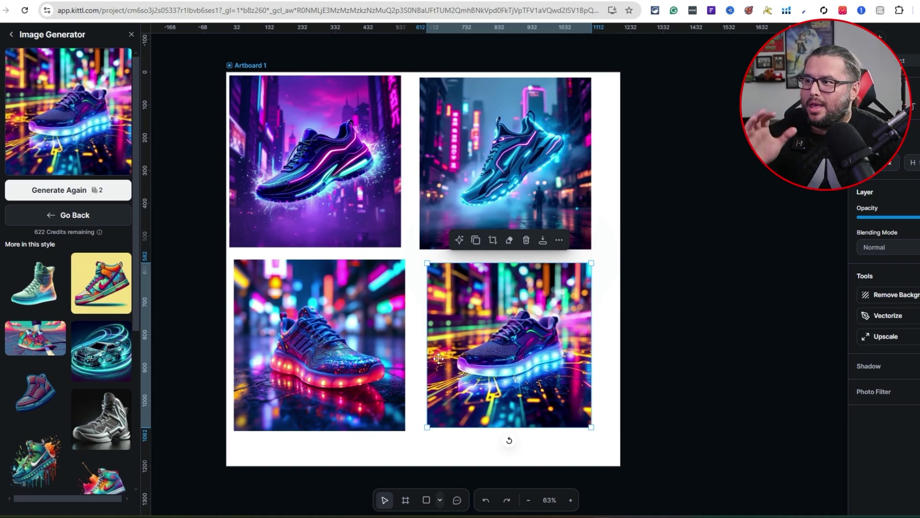
{"action": "left_click", "coordinate": [477, 168]}
{"action": "left_click_drag", "start_coordinate": [477, 168], "coordinate": [477, 170]}
{"action": "left_click", "coordinate": [381, 174]}
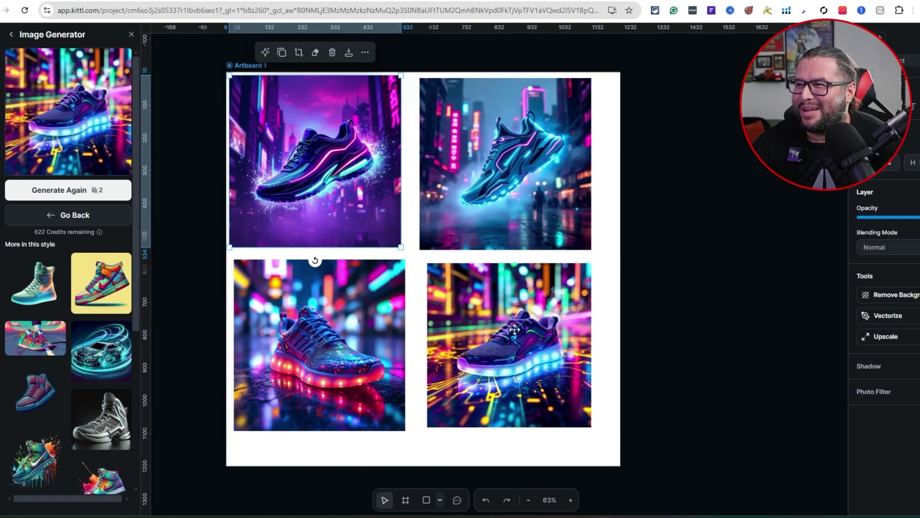
{"action": "left_click_drag", "start_coordinate": [514, 329], "coordinate": [513, 329]}
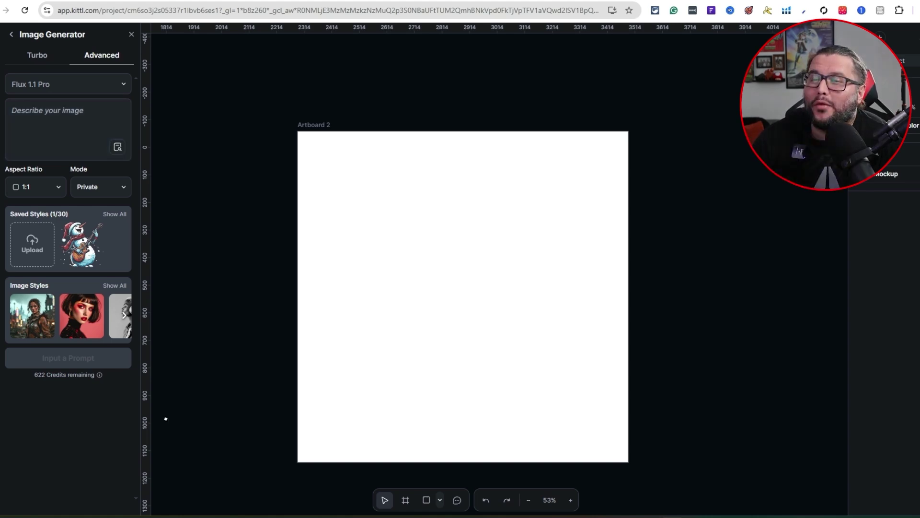
Switch to FLUX Prompt Pro in ChatGPT and ask it for a photorealistic portrait prompt using the suggested starter
{"action": "key", "text": "ctrl+Tab"}
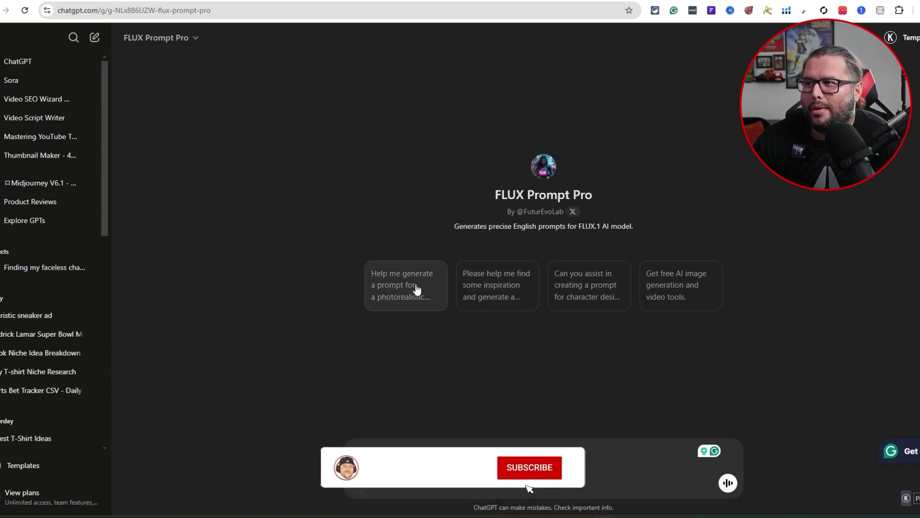
{"action": "left_click", "coordinate": [381, 299]}
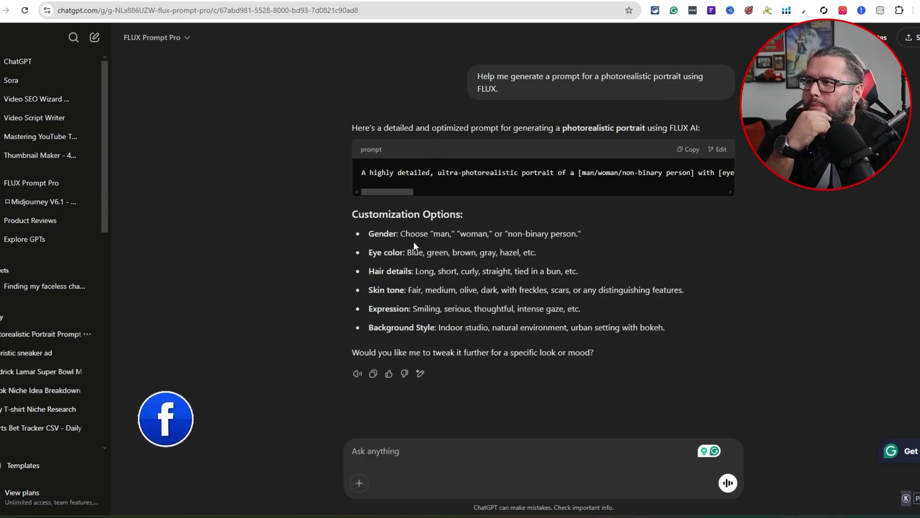
Send the details "Man, Green eyes, Long hair, medium skin tone, smiling, natural environment add that into the prompt"
{"action": "left_click", "coordinate": [434, 438]}
{"action": "type", "text": "Man"}
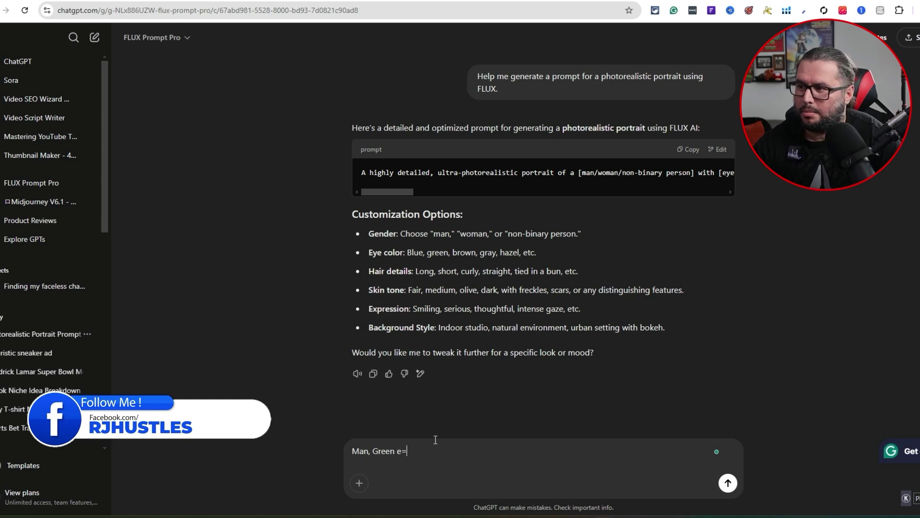
{"action": "type", "text": ", Green eyes"}
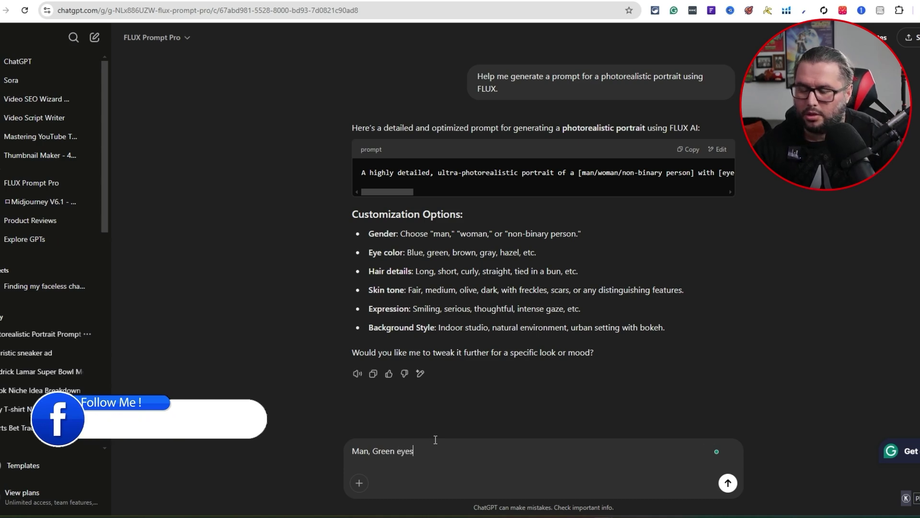
{"action": "type", "text": ", L"}
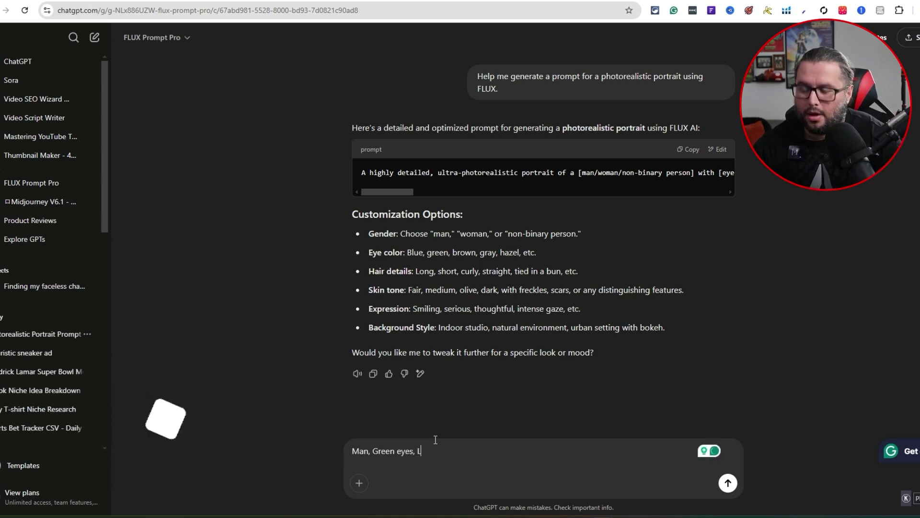
{"action": "type", "text": "ong hair"}
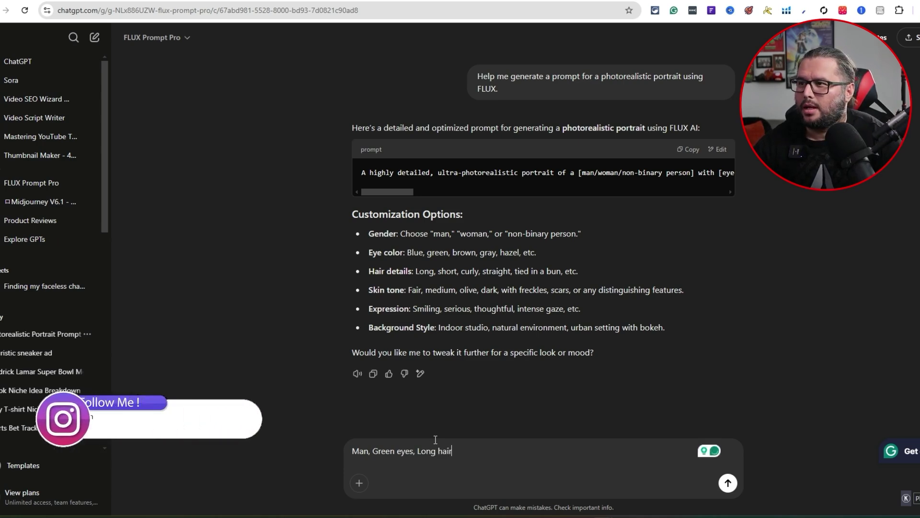
{"action": "type", "text": ", medium"}
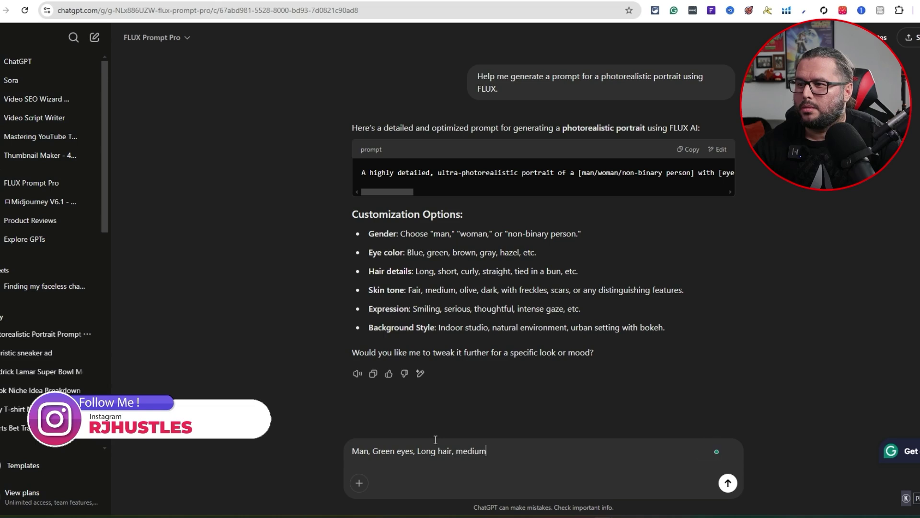
{"action": "type", "text": " skin tone , "}
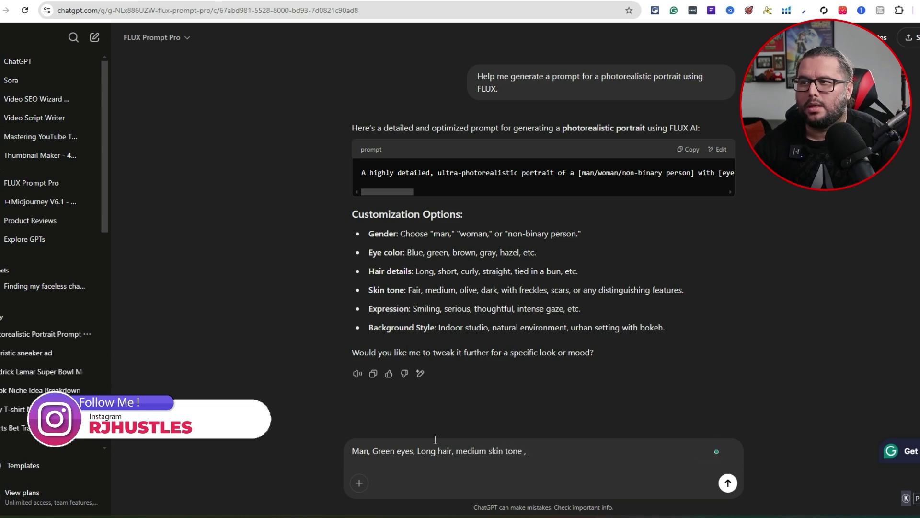
{"action": "type", "text": "smiling,"}
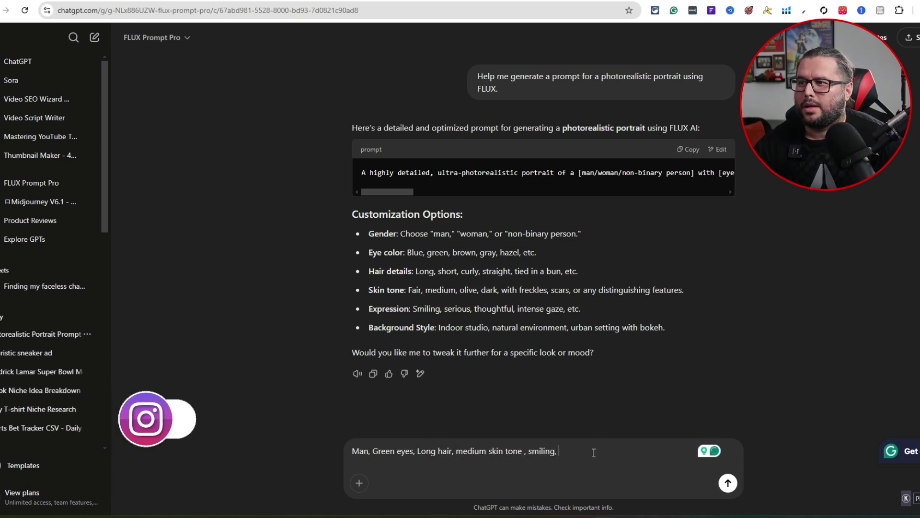
{"action": "left_click_drag", "start_coordinate": [493, 328], "coordinate": [568, 326]}
{"action": "key", "text": "ctrl+c"}
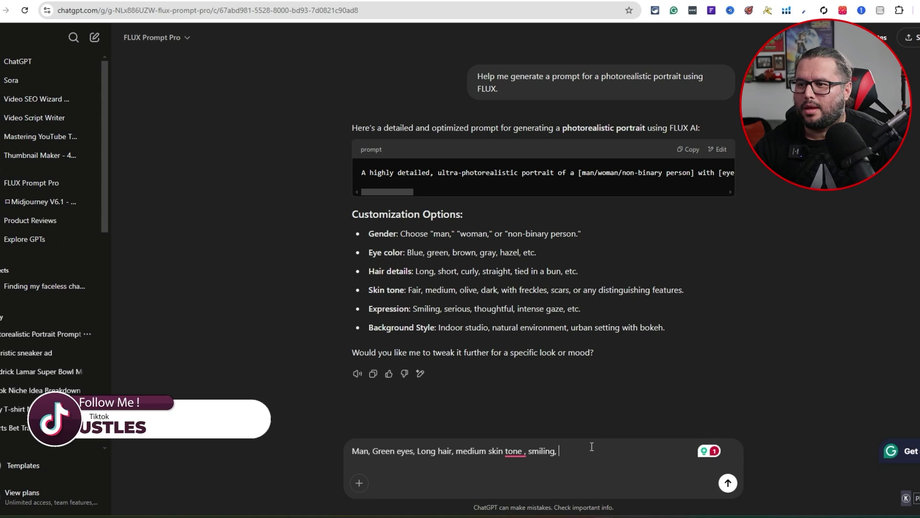
{"action": "key", "text": "ctrl+v"}
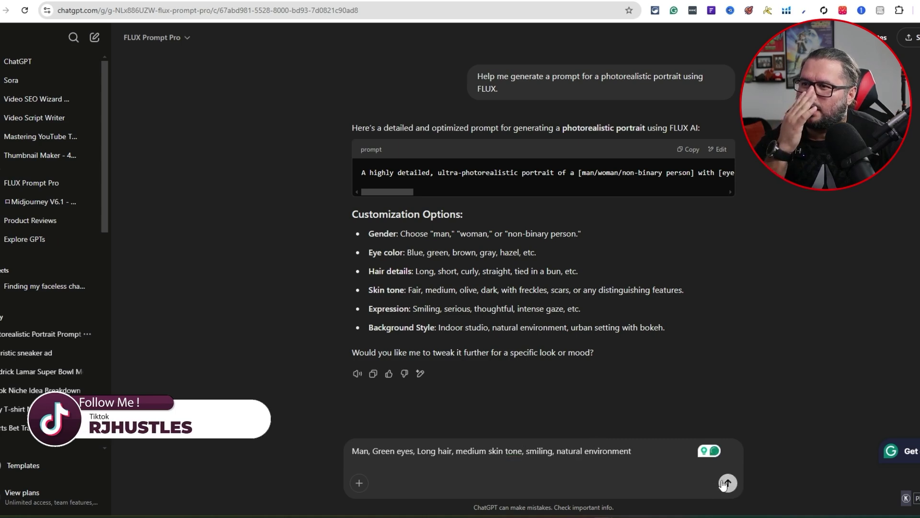
{"action": "type", "text": "add that into the prompt"}
{"action": "key", "text": "Return"}
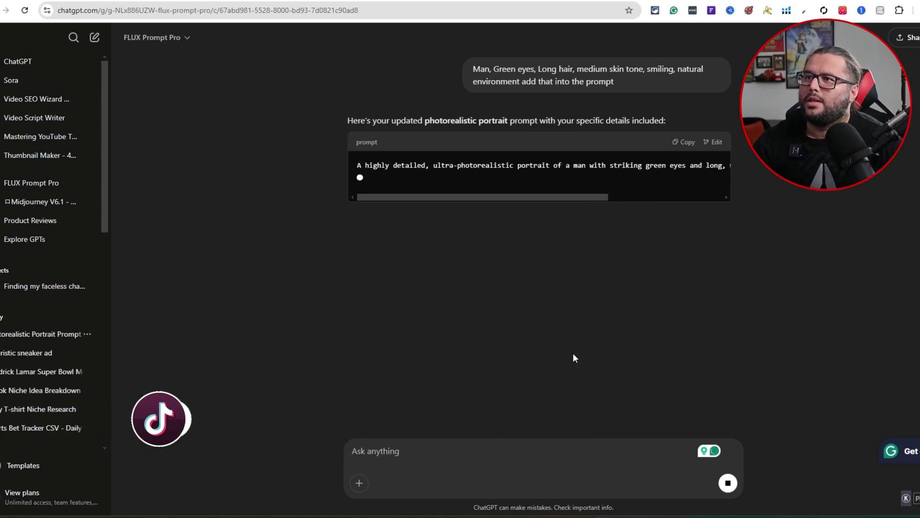
Copy the updated man's portrait prompt into Kittl's image description and start generating the image with Flux 1.1 Pro
{"action": "scroll", "coordinate": [553, 257], "scroll_direction": "up", "scroll_amount": 1}
{"action": "scroll", "coordinate": [536, 291], "scroll_direction": "up", "scroll_amount": 2}
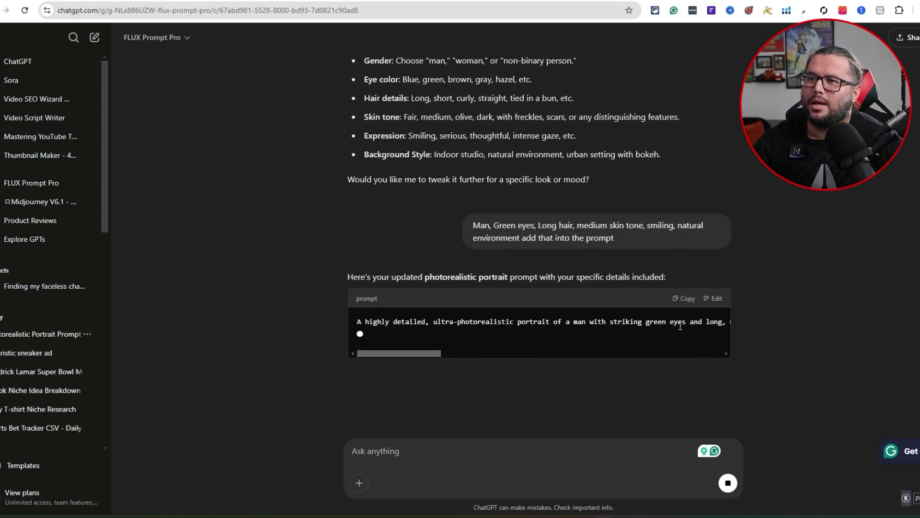
{"action": "left_click", "coordinate": [682, 298]}
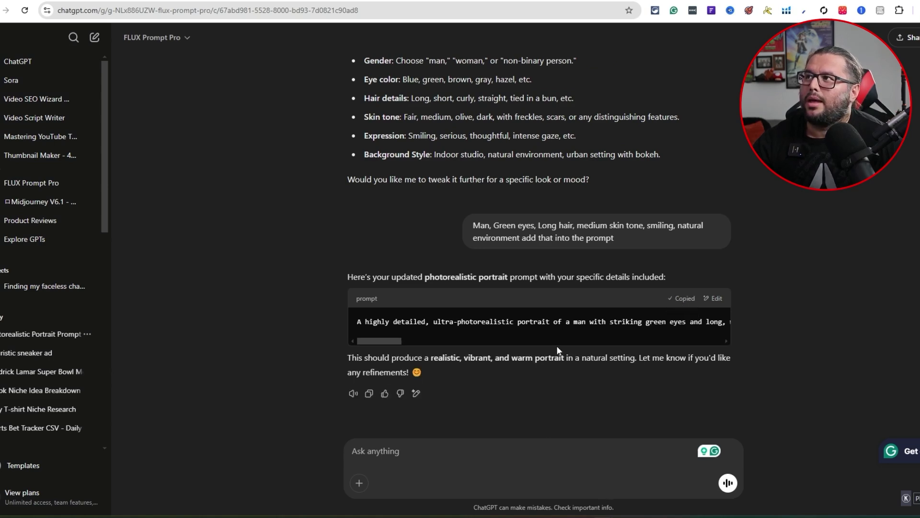
{"action": "left_click", "coordinate": [286, 2]}
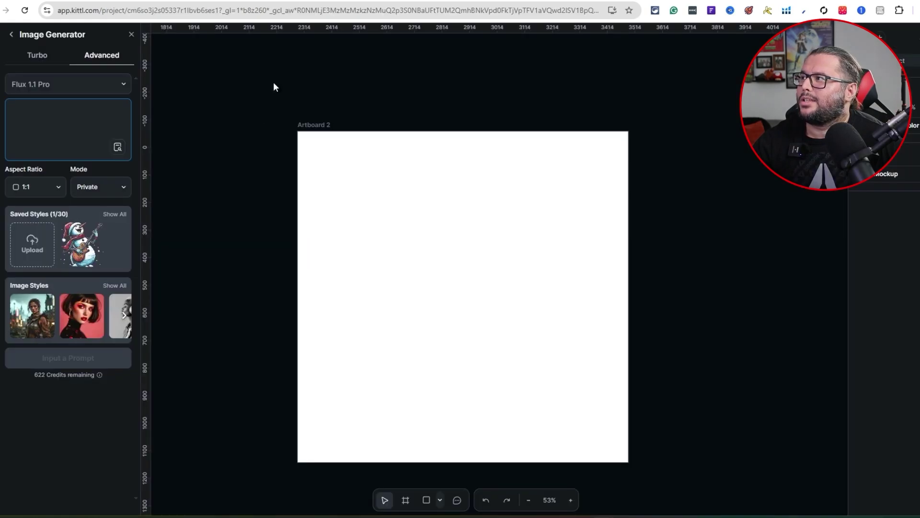
{"action": "left_click", "coordinate": [30, 110]}
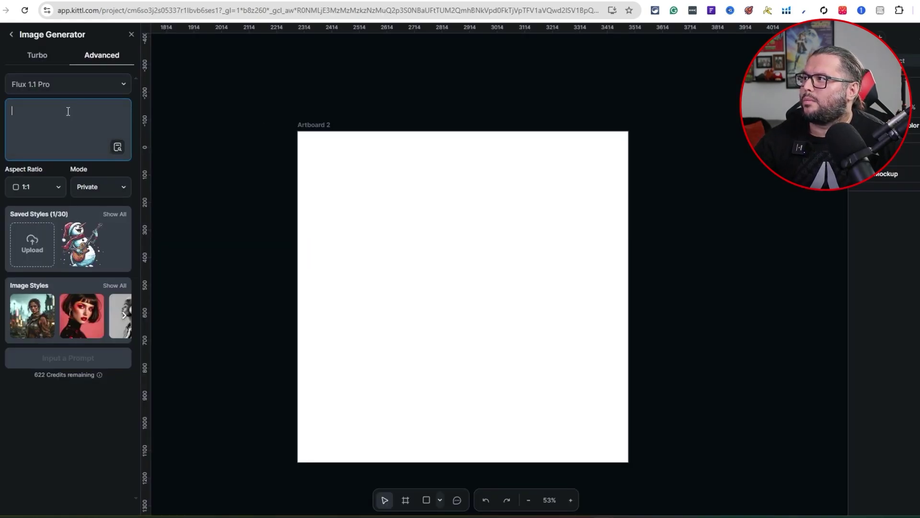
{"action": "right_click", "coordinate": [70, 107]}
{"action": "left_click", "coordinate": [93, 221]}
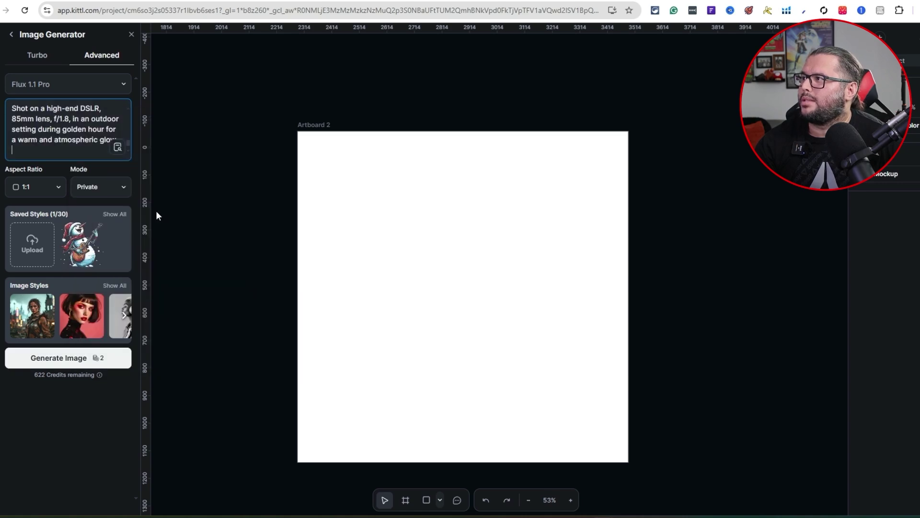
{"action": "left_click", "coordinate": [93, 364]}
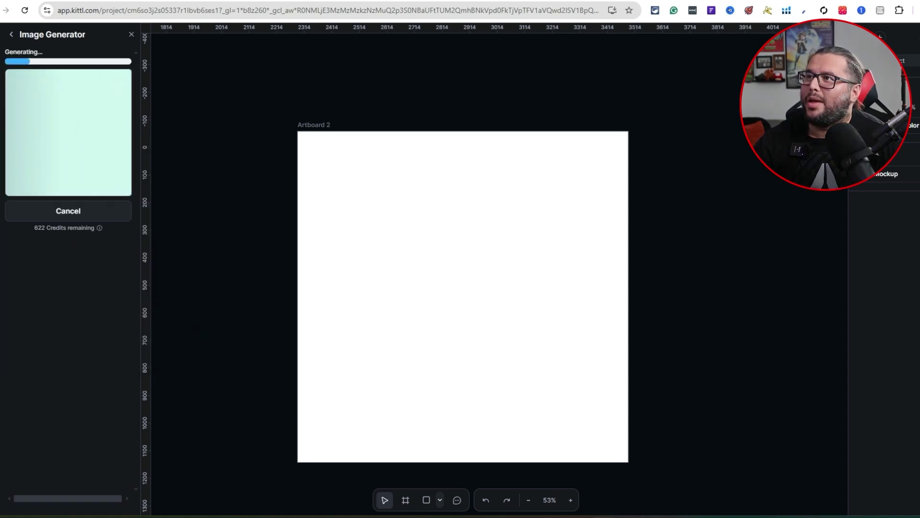
Switch back to ChatGPT and request another portrait prompt with "Create me another one with a woman"
{"action": "key", "text": "ctrl+Tab"}
{"action": "type", "text": "Create"}
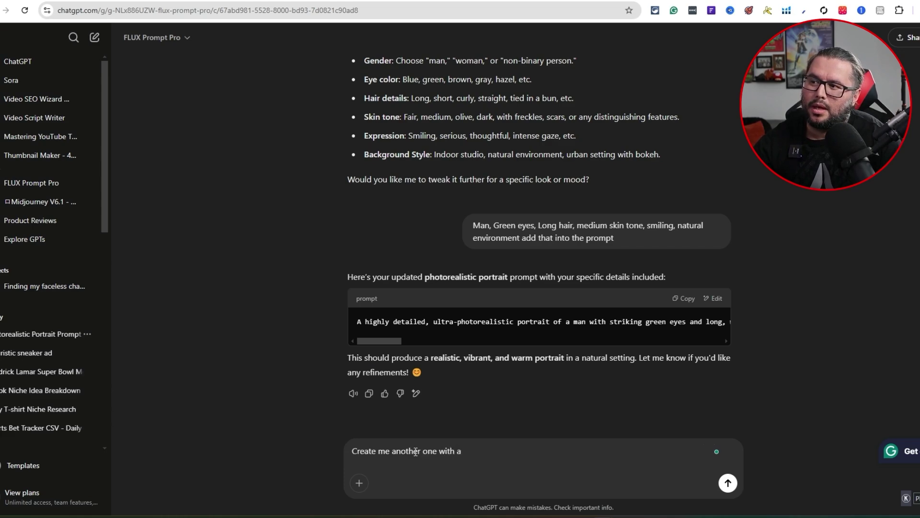
{"action": "type", "text": " me another one with a woman"}
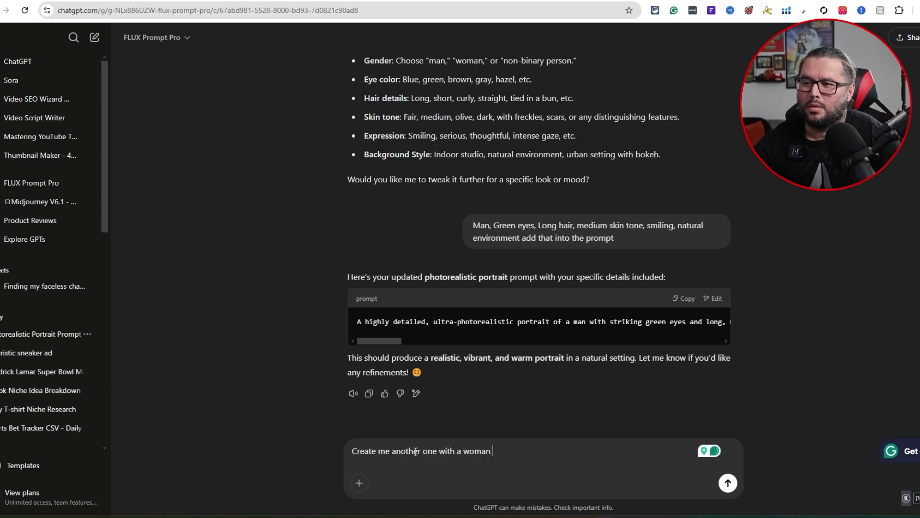
{"action": "key", "text": "Return"}
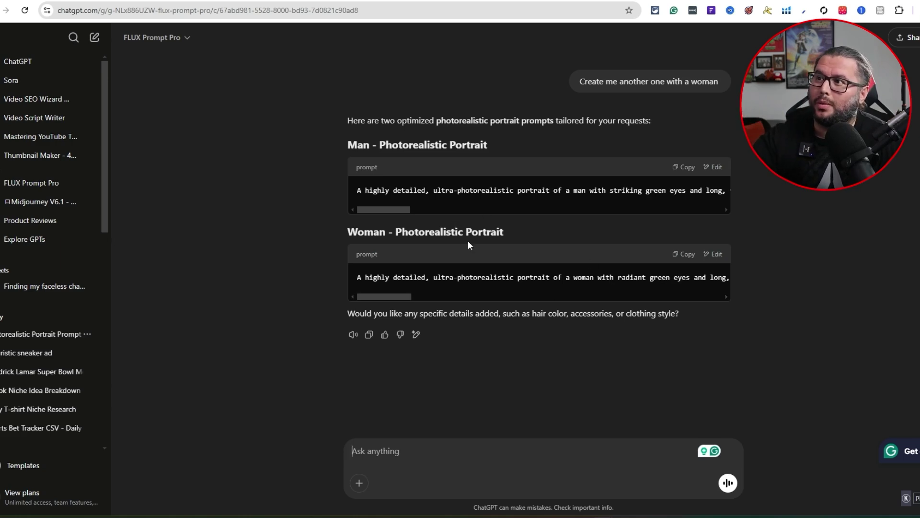
Return to Kittl and move the generated man's portrait to the upper-left corner of Artboard 2
{"action": "left_click", "coordinate": [333, 1]}
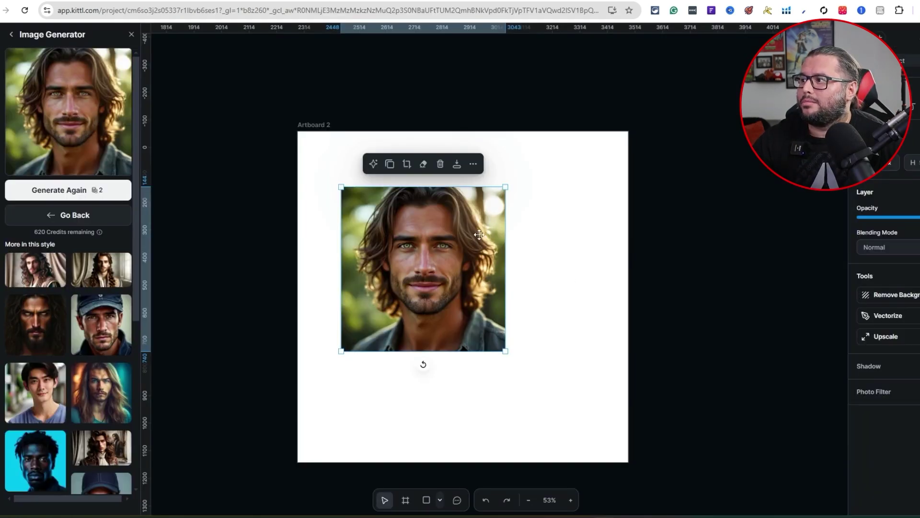
{"action": "left_click_drag", "start_coordinate": [477, 233], "coordinate": [447, 191]}
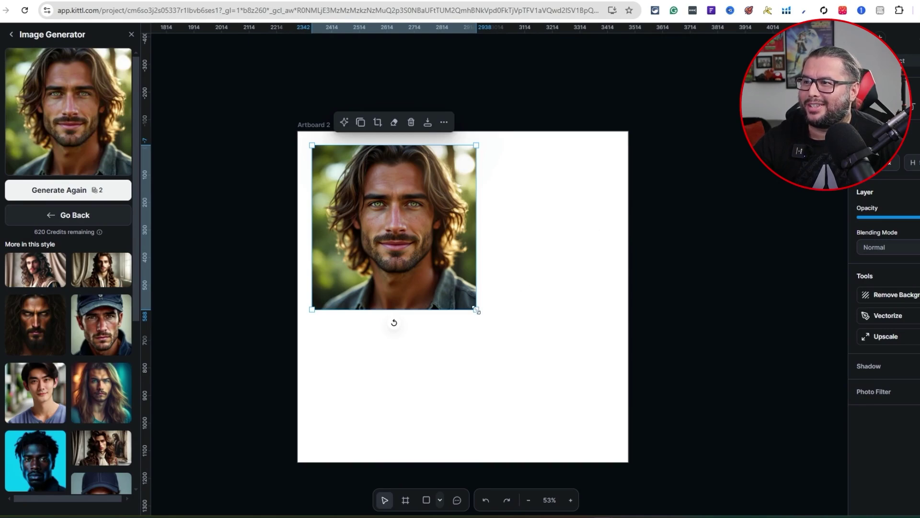
{"action": "key", "text": "shift+0"}
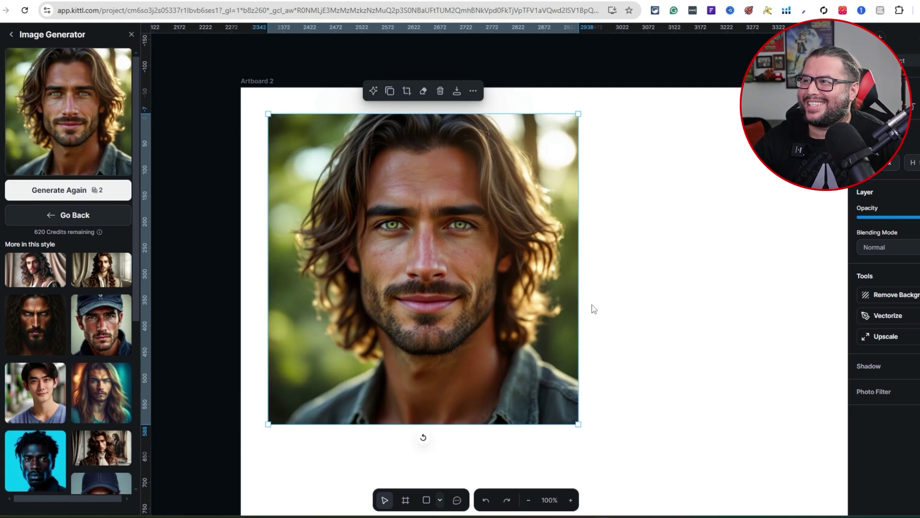
Generate two more variations of the man's portrait and stack them beside the first one, each about 315 px square
{"action": "left_click", "coordinate": [103, 195]}
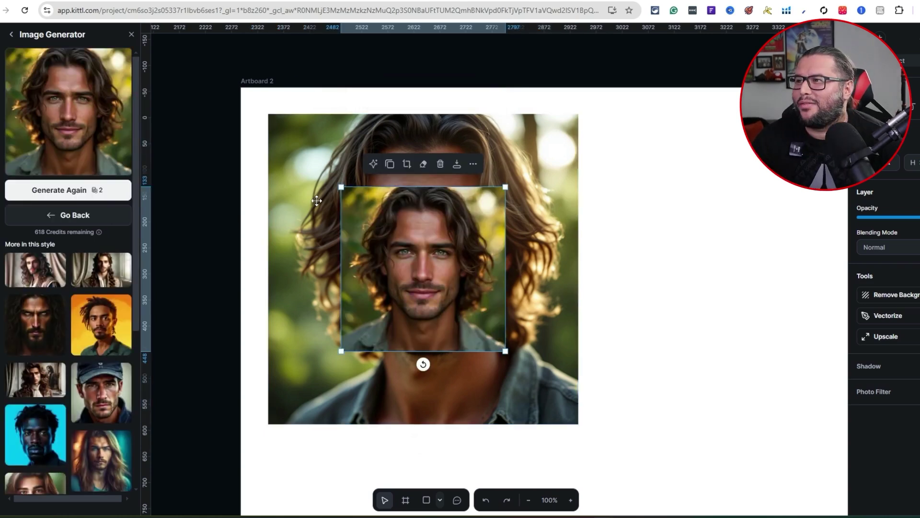
{"action": "left_click_drag", "start_coordinate": [402, 243], "coordinate": [656, 229]}
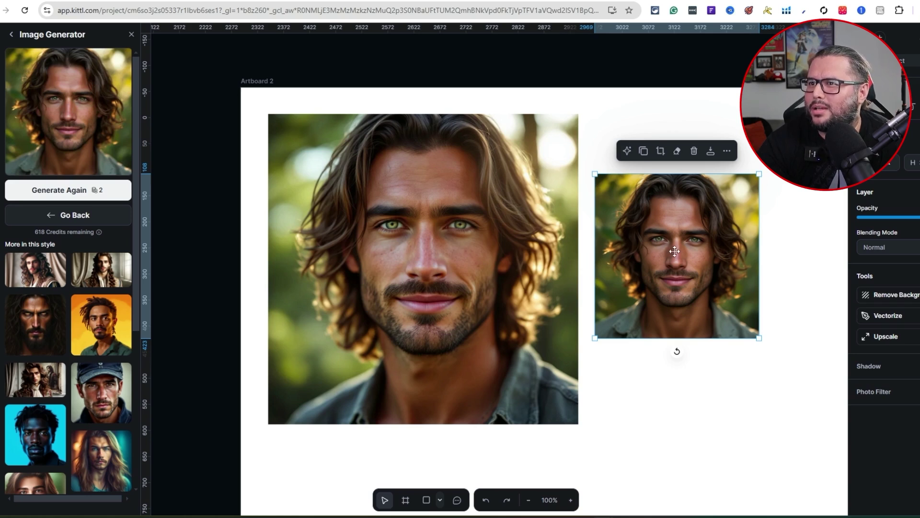
{"action": "left_click", "coordinate": [122, 192]}
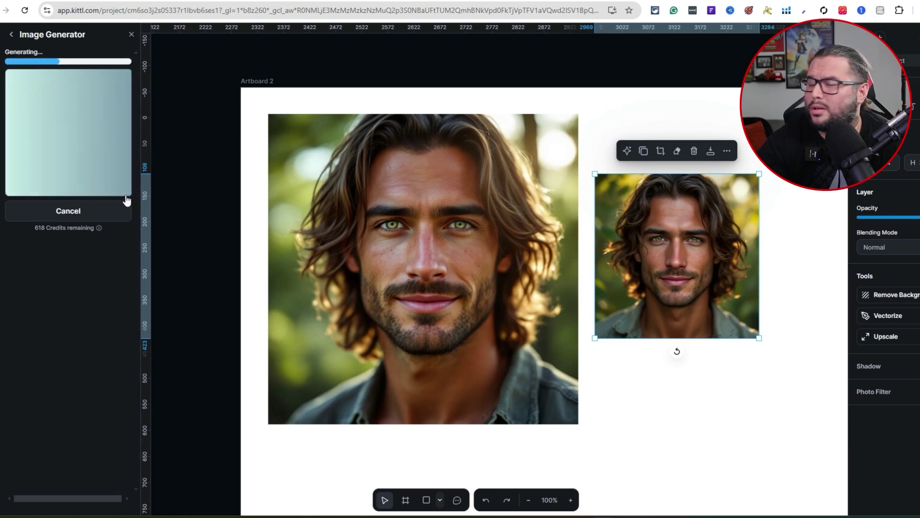
{"action": "left_click_drag", "start_coordinate": [424, 291], "coordinate": [696, 387]}
{"action": "left_click_drag", "start_coordinate": [684, 213], "coordinate": [693, 139]}
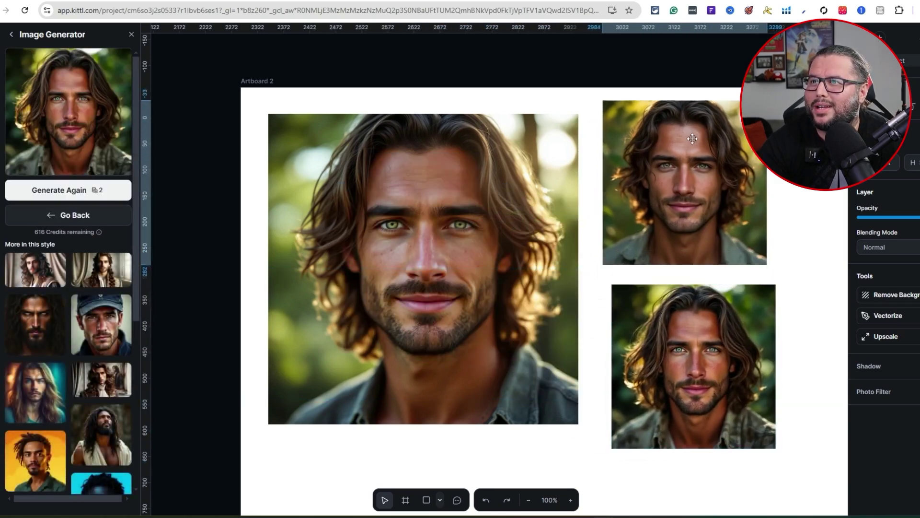
{"action": "left_click_drag", "start_coordinate": [695, 364], "coordinate": [693, 349]}
{"action": "left_click_drag", "start_coordinate": [760, 263], "coordinate": [769, 267]}
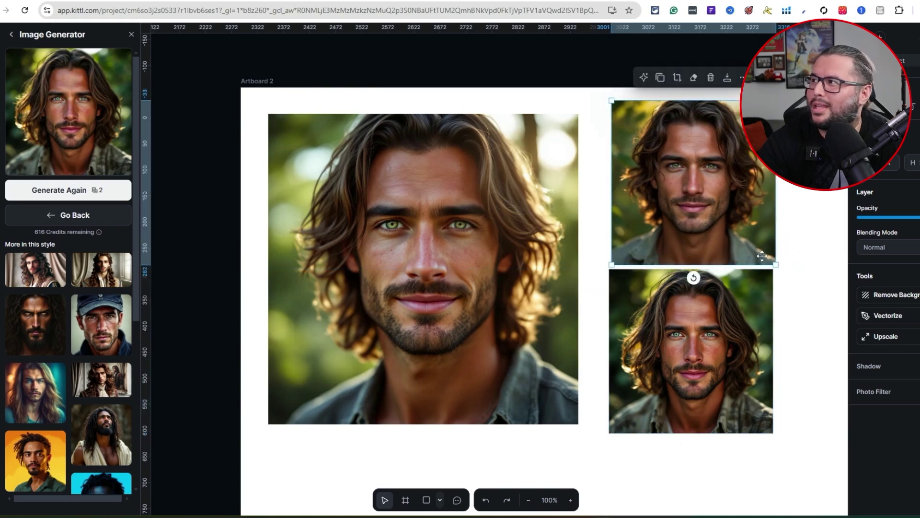
{"action": "key", "text": "ctrl+minus"}
{"action": "scroll", "coordinate": [459, 417], "scroll_direction": "up", "scroll_amount": 3}
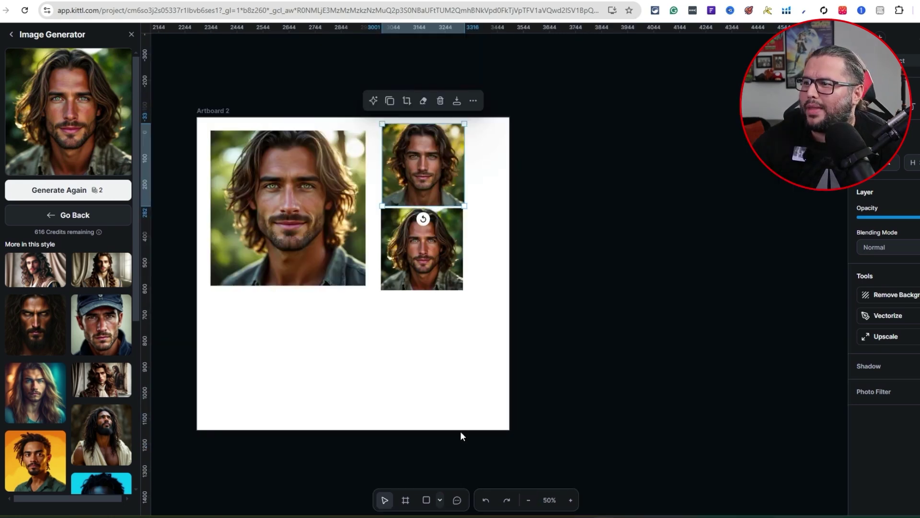
{"action": "left_click", "coordinate": [413, 367]}
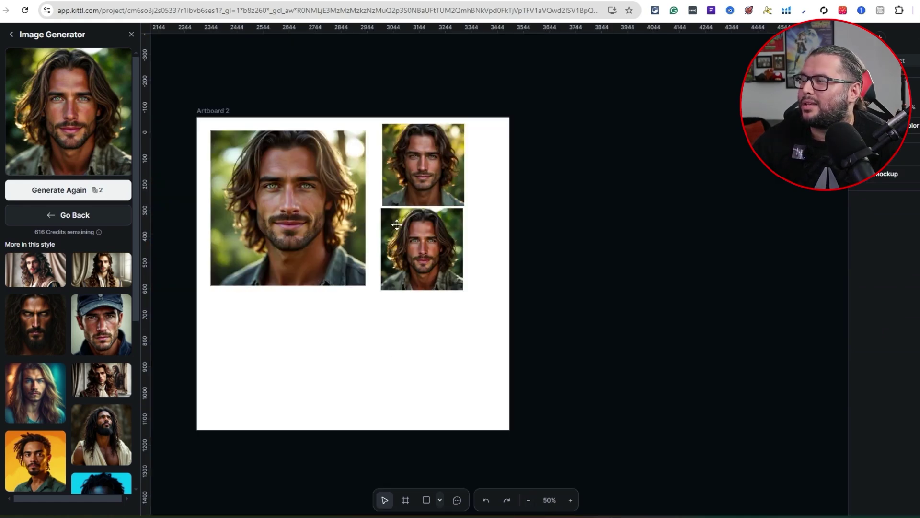
Go back to the image generation settings and clear the man's portrait prompt from the image description
{"action": "left_click", "coordinate": [72, 215]}
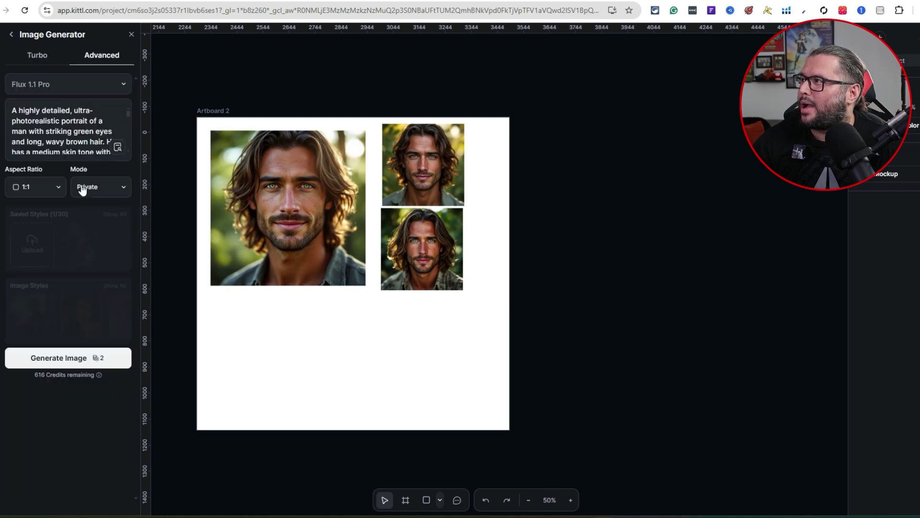
{"action": "right_click", "coordinate": [74, 147]}
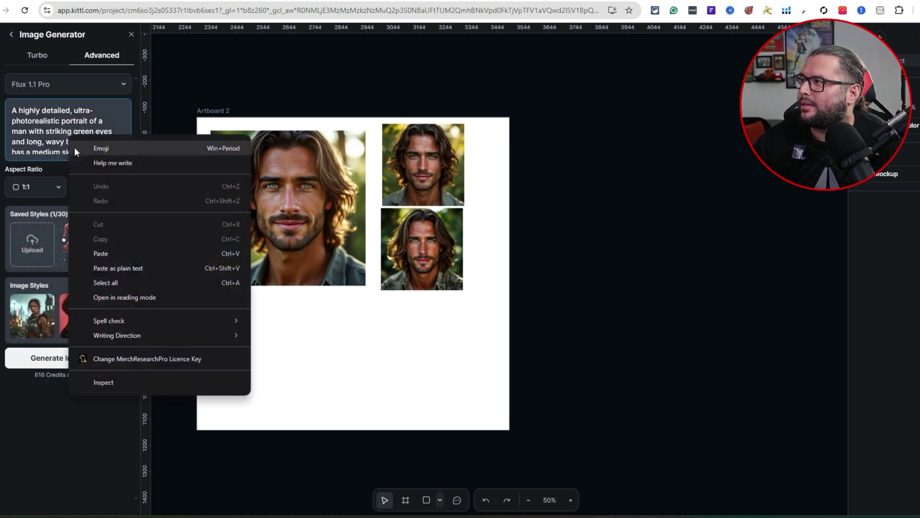
{"action": "left_click", "coordinate": [102, 282]}
{"action": "key", "text": "BackSpace"}
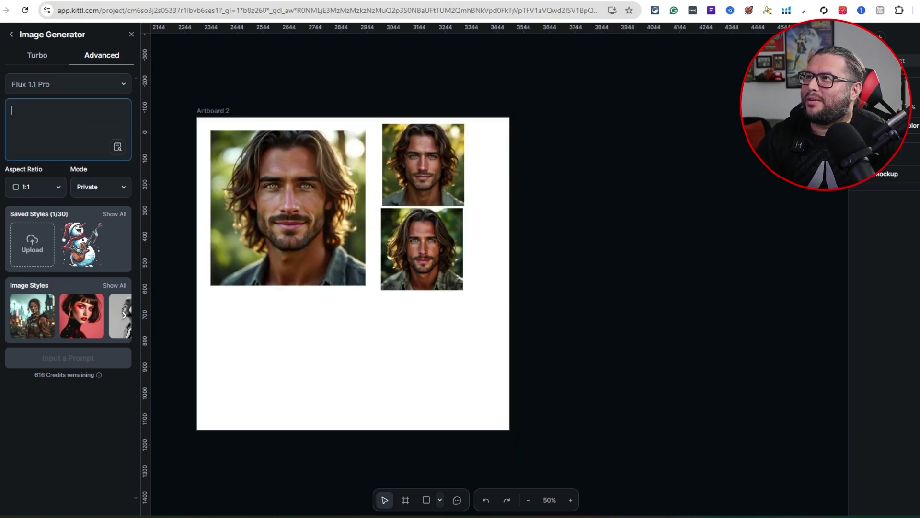
Copy the woman's photorealistic portrait prompt from ChatGPT into Kittl's empty image description and generate the image with Flux 1.1 Pro
{"action": "left_click", "coordinate": [417, 0]}
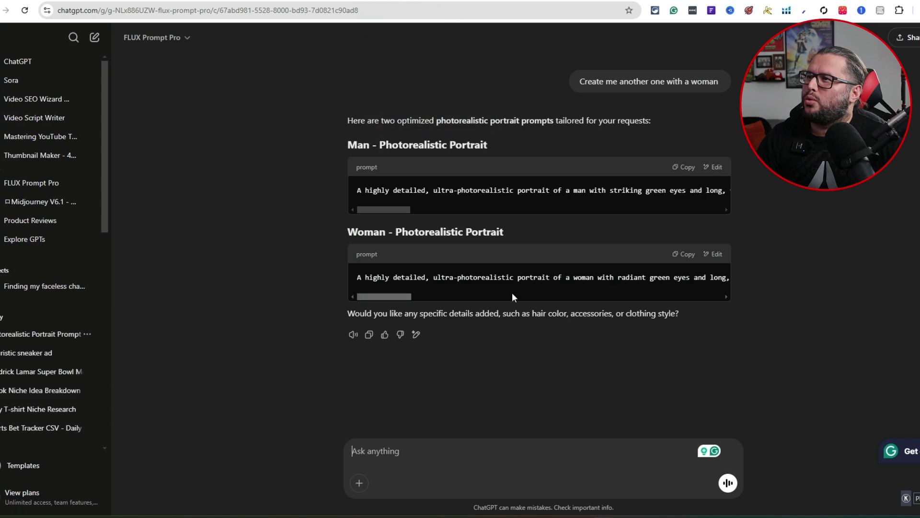
{"action": "left_click", "coordinate": [681, 254]}
{"action": "left_click", "coordinate": [240, 0]}
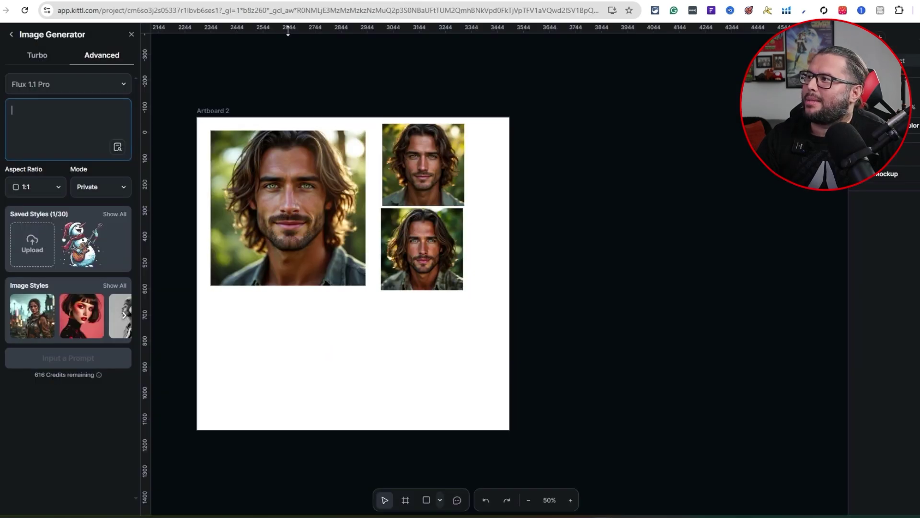
{"action": "left_click", "coordinate": [72, 137]}
{"action": "key", "text": "ctrl+v"}
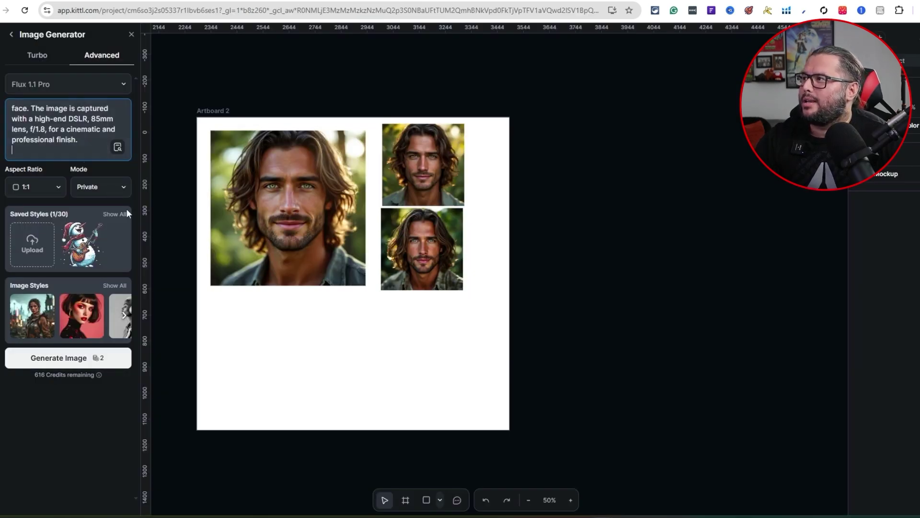
{"action": "scroll", "coordinate": [63, 137], "scroll_direction": "up", "scroll_amount": 5}
{"action": "scroll", "coordinate": [56, 138], "scroll_direction": "down", "scroll_amount": 2}
{"action": "scroll", "coordinate": [56, 138], "scroll_direction": "down", "scroll_amount": 1}
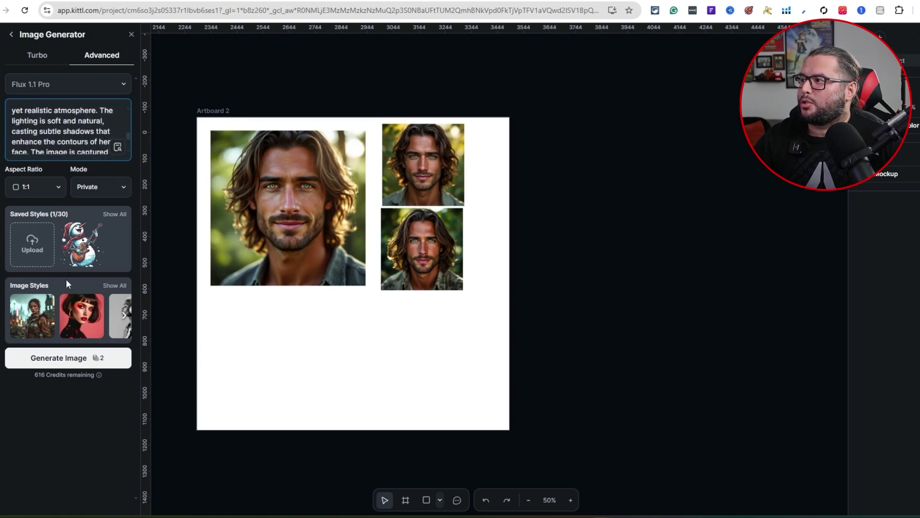
{"action": "left_click", "coordinate": [58, 358]}
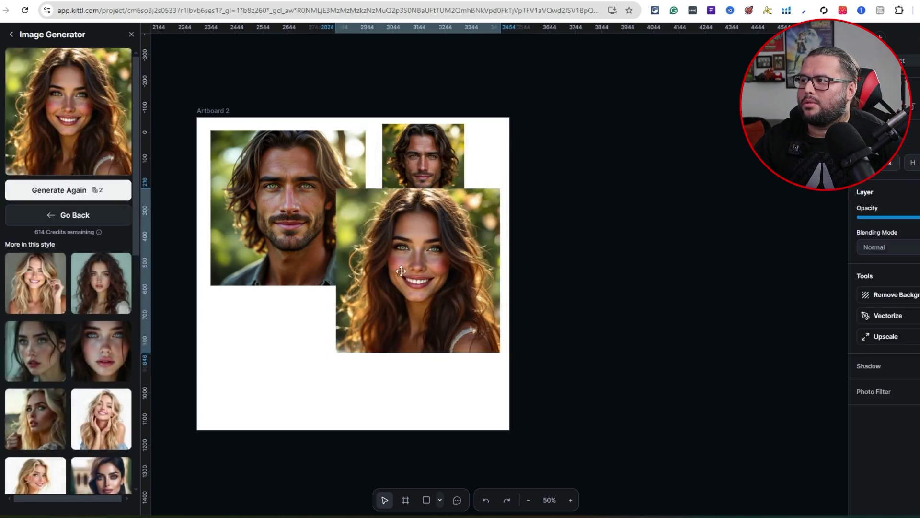
Shrink the generated woman's portrait to about 412 px square and place it below the large man's portrait on Artboard 2
{"action": "scroll", "coordinate": [394, 269], "scroll_direction": "up", "scroll_amount": 3}
{"action": "left_click_drag", "start_coordinate": [576, 113], "coordinate": [482, 206]}
{"action": "left_click_drag", "start_coordinate": [453, 297], "coordinate": [359, 367]}
Generate a second variation of the woman's portrait and place it to the right of the first one
{"action": "left_click", "coordinate": [95, 198]}
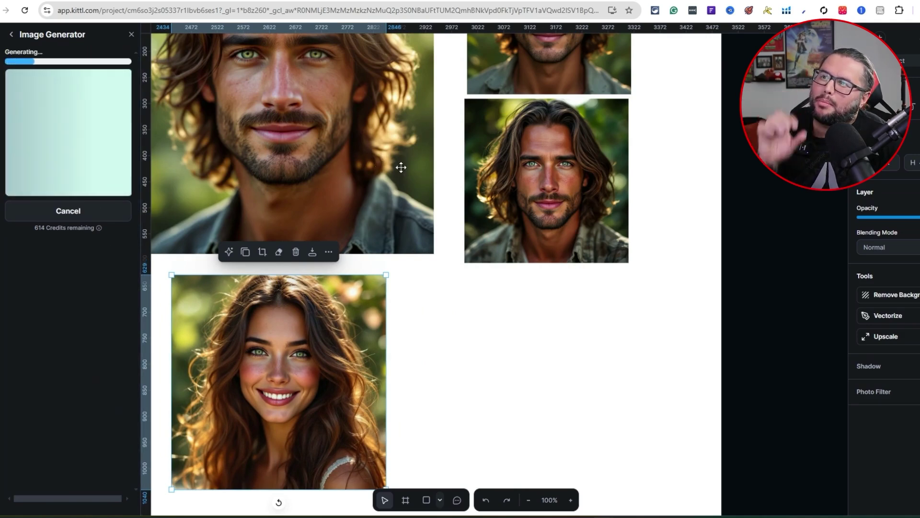
{"action": "scroll", "coordinate": [509, 243], "scroll_direction": "up", "scroll_amount": 2}
{"action": "left_click", "coordinate": [428, 121]}
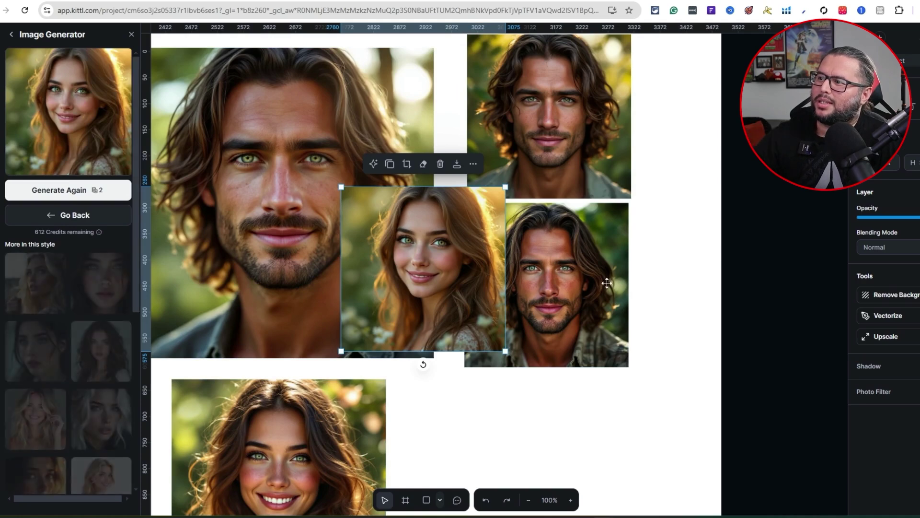
{"action": "scroll", "coordinate": [573, 269], "scroll_direction": "down", "scroll_amount": 2}
{"action": "left_click_drag", "start_coordinate": [466, 160], "coordinate": [550, 351]}
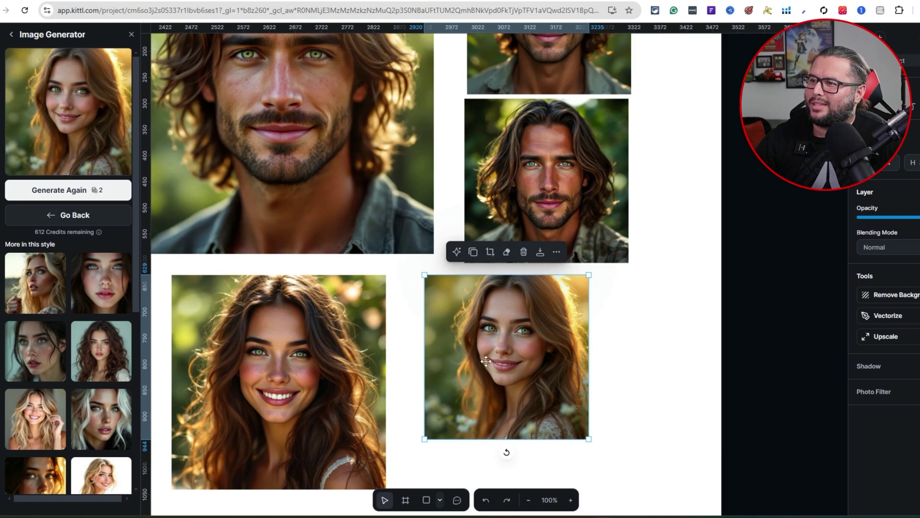
Start a third variation of the woman's portrait, then slightly enlarge the first portrait and shrink the second, lining up their top edges
{"action": "left_click", "coordinate": [126, 192]}
{"action": "scroll", "coordinate": [654, 312], "scroll_direction": "down", "scroll_amount": 2}
{"action": "left_click", "coordinate": [288, 287]}
{"action": "left_click_drag", "start_coordinate": [384, 384], "coordinate": [394, 392]}
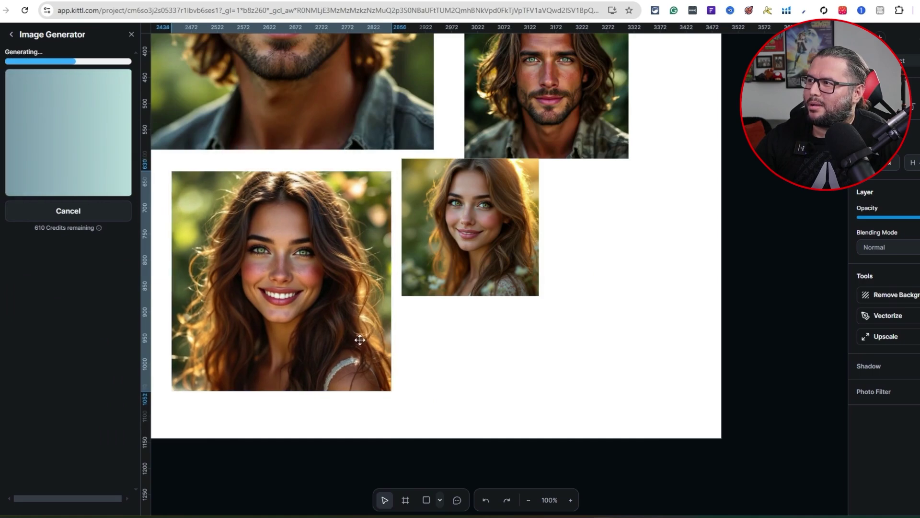
{"action": "left_click_drag", "start_coordinate": [360, 337], "coordinate": [354, 337]}
{"action": "left_click_drag", "start_coordinate": [499, 253], "coordinate": [497, 265]}
Shrink the third woman's portrait and move it from beside the second variation to below it
{"action": "left_click_drag", "start_coordinate": [581, 289], "coordinate": [664, 270]}
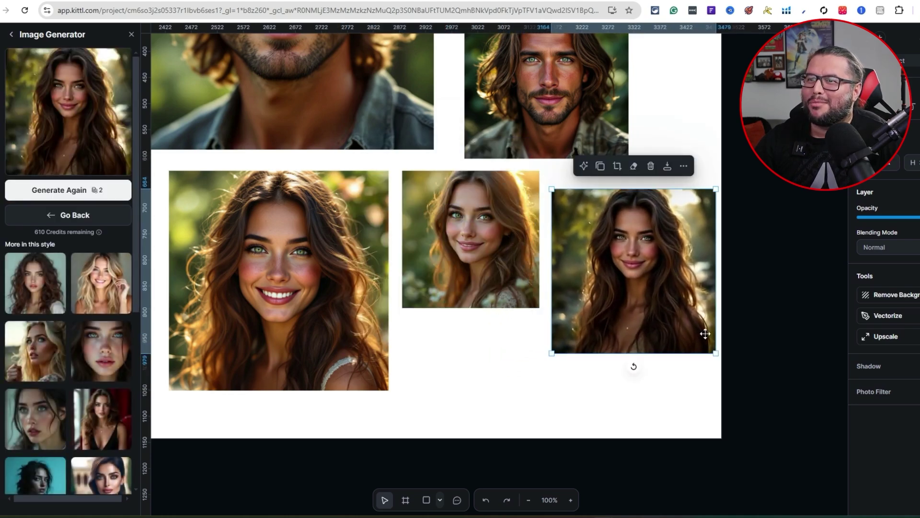
{"action": "left_click_drag", "start_coordinate": [714, 353], "coordinate": [662, 349]}
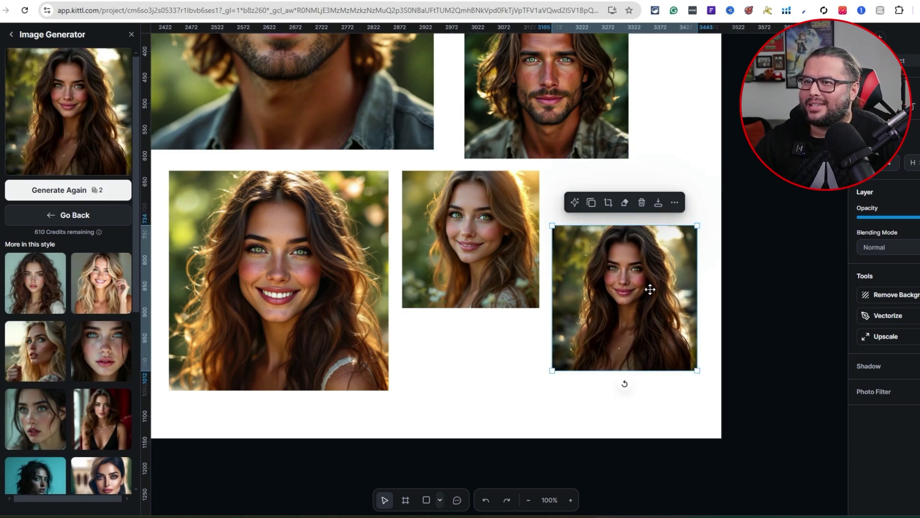
{"action": "left_click_drag", "start_coordinate": [637, 288], "coordinate": [638, 301]}
{"action": "left_click_drag", "start_coordinate": [510, 243], "coordinate": [512, 240]}
{"action": "left_click_drag", "start_coordinate": [642, 309], "coordinate": [511, 352]}
Shrink the two smaller woman's portraits and left-align them in a column beside the large one, the lower about 230 px square
{"action": "left_click_drag", "start_coordinate": [561, 286], "coordinate": [497, 334]}
{"action": "left_click", "coordinate": [512, 245]}
{"action": "left_click_drag", "start_coordinate": [540, 303], "coordinate": [530, 294]}
{"action": "left_click_drag", "start_coordinate": [492, 238], "coordinate": [513, 245]}
{"action": "left_click_drag", "start_coordinate": [486, 344], "coordinate": [510, 337]}
{"action": "left_click_drag", "start_coordinate": [542, 302], "coordinate": [546, 300]}
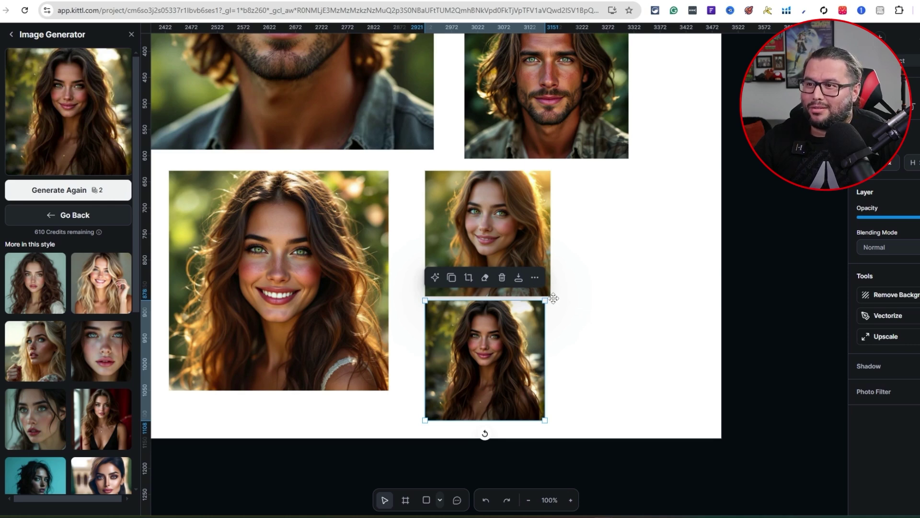
{"action": "scroll", "coordinate": [596, 364], "scroll_direction": "up", "scroll_amount": 4}
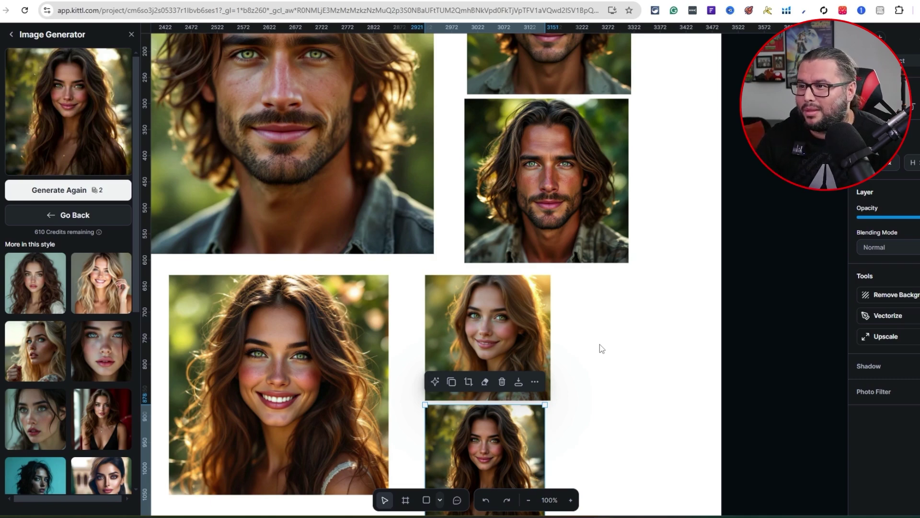
{"action": "scroll", "coordinate": [599, 344], "scroll_direction": "down", "scroll_amount": 4}
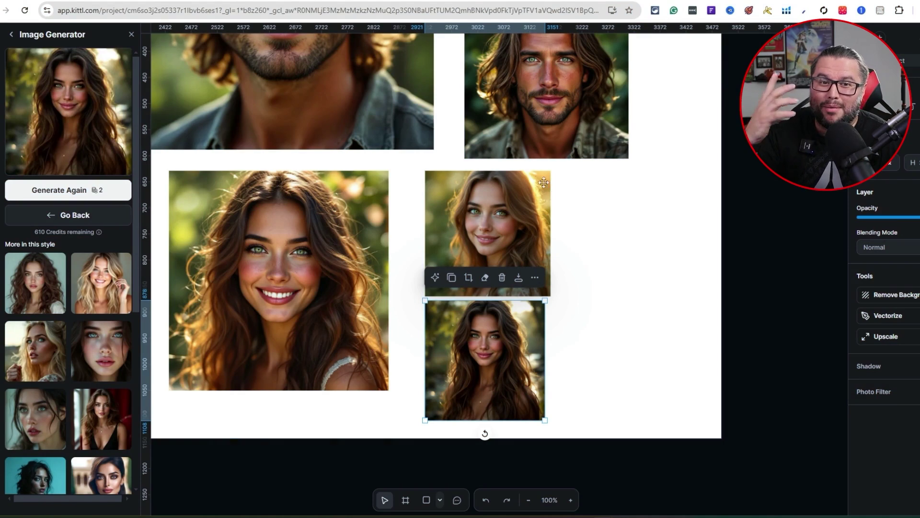
{"action": "scroll", "coordinate": [542, 253], "scroll_direction": "up", "scroll_amount": 4}
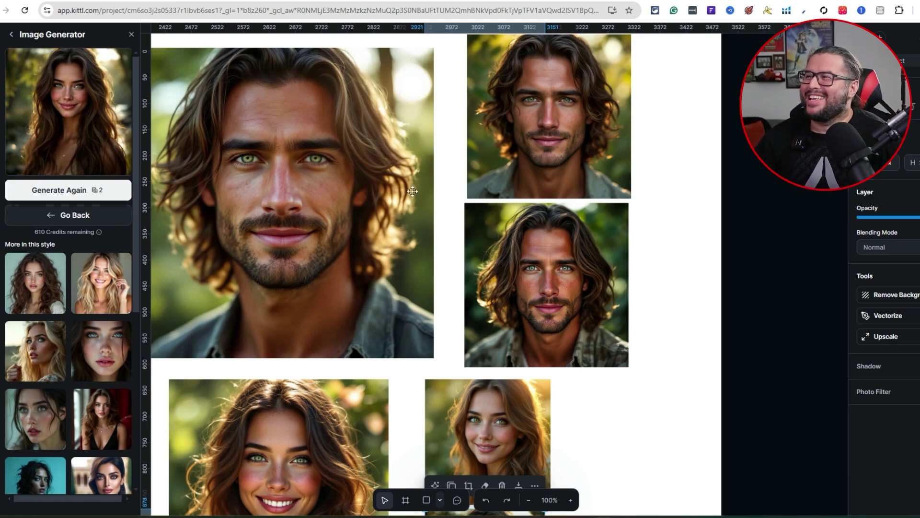
{"action": "scroll", "coordinate": [459, 375], "scroll_direction": "down", "scroll_amount": 3}
{"action": "scroll", "coordinate": [457, 374], "scroll_direction": "up", "scroll_amount": 3}
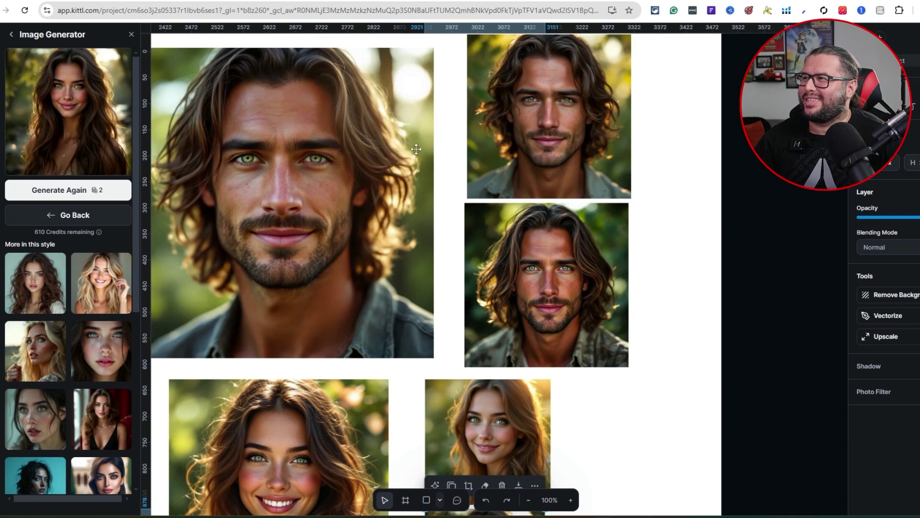
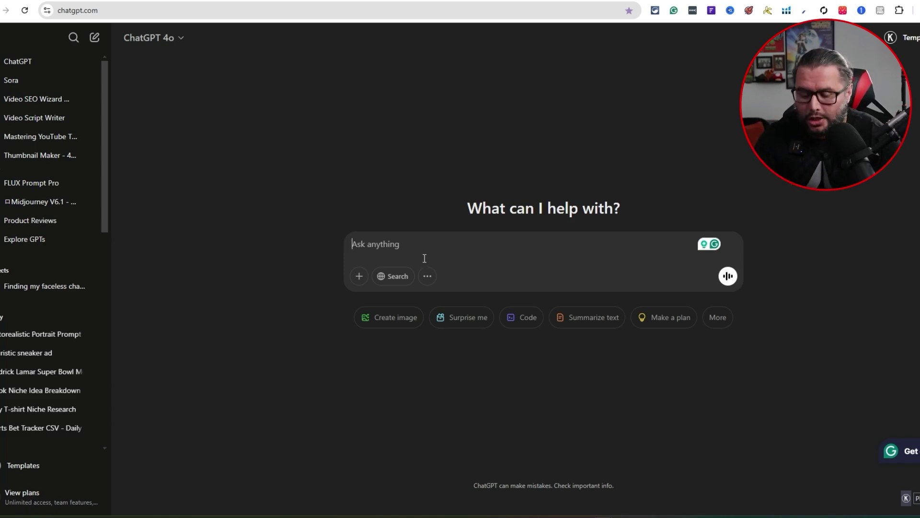
In a new ChatGPT 4o chat, request an outline and picture prompts for a short story book about a rabbit and turtle becoming friends
{"action": "type", "text": "Im creating a storyb"}
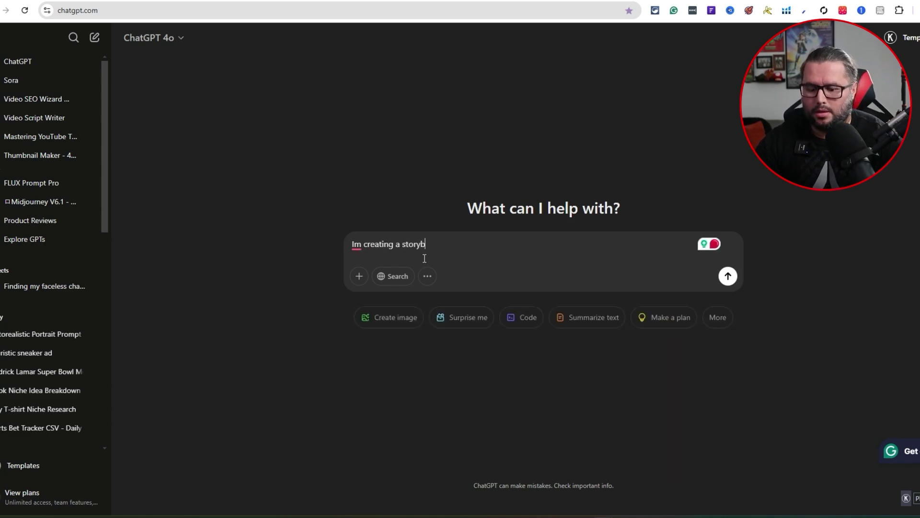
{"action": "type", "text": " book aobut a "}
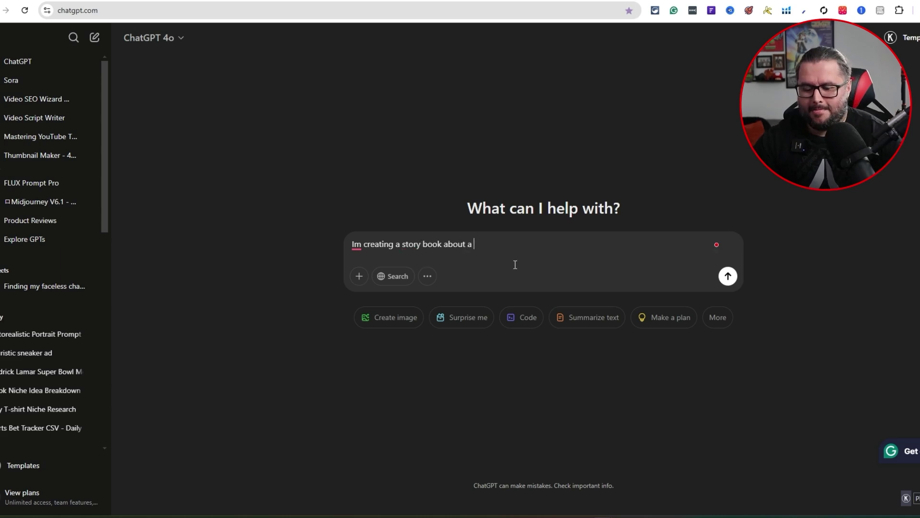
{"action": "type", "text": "rabbit me"}
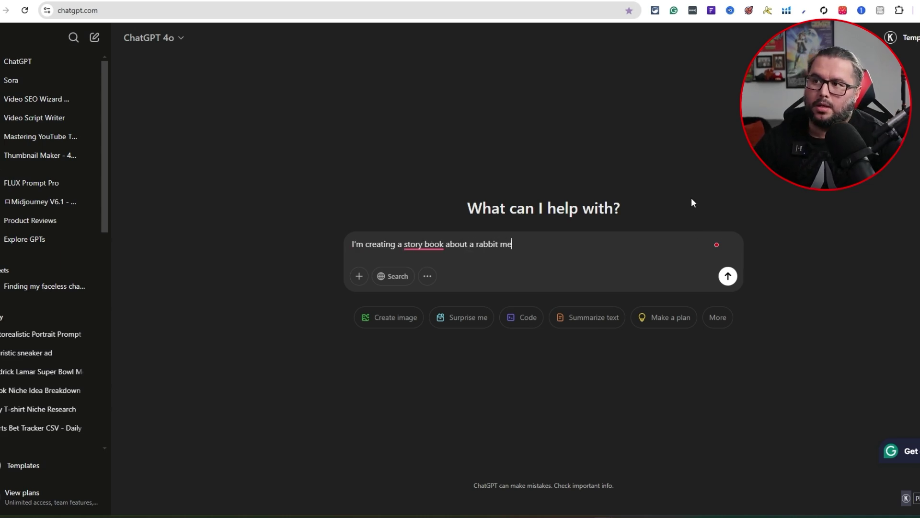
{"action": "type", "text": "eting a turtle ans"}
{"action": "type", "text": " becoming friends and doing things together. Can you give me an outline of this and"}
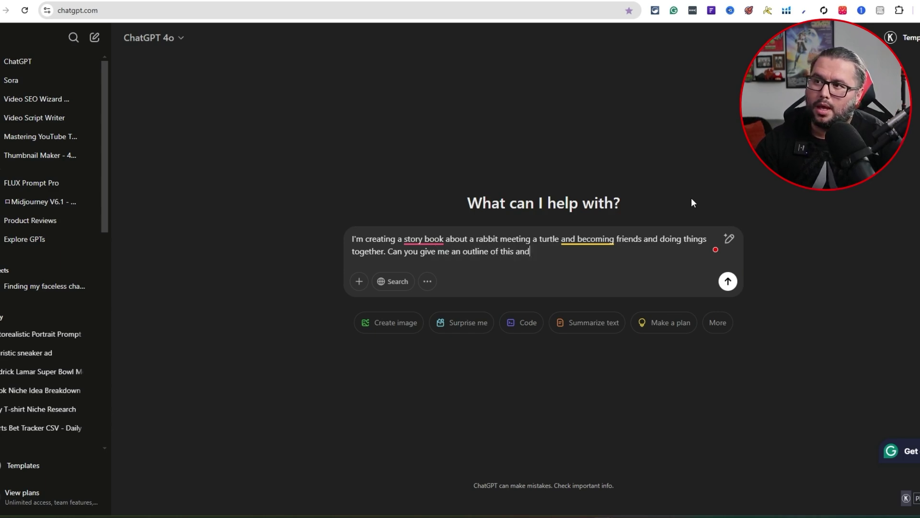
{"action": "type", "text": "uld nee"}
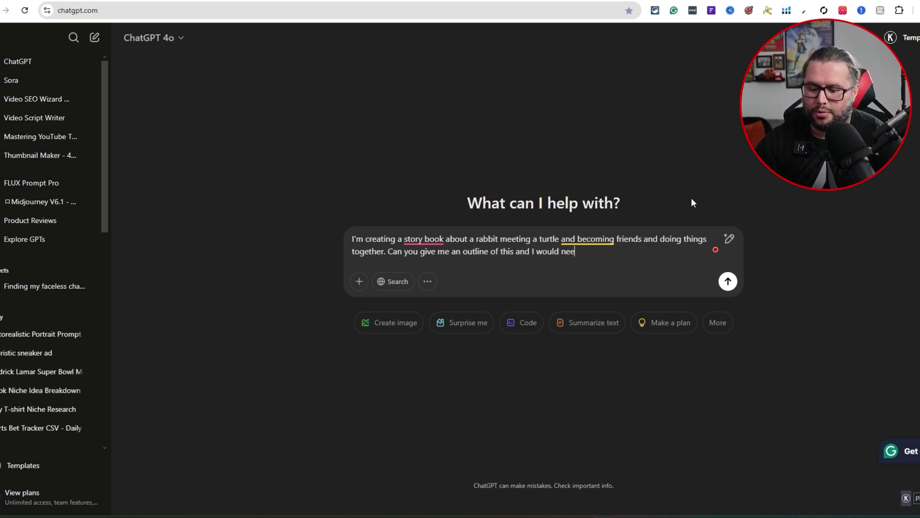
{"action": "type", "text": "d prompts"}
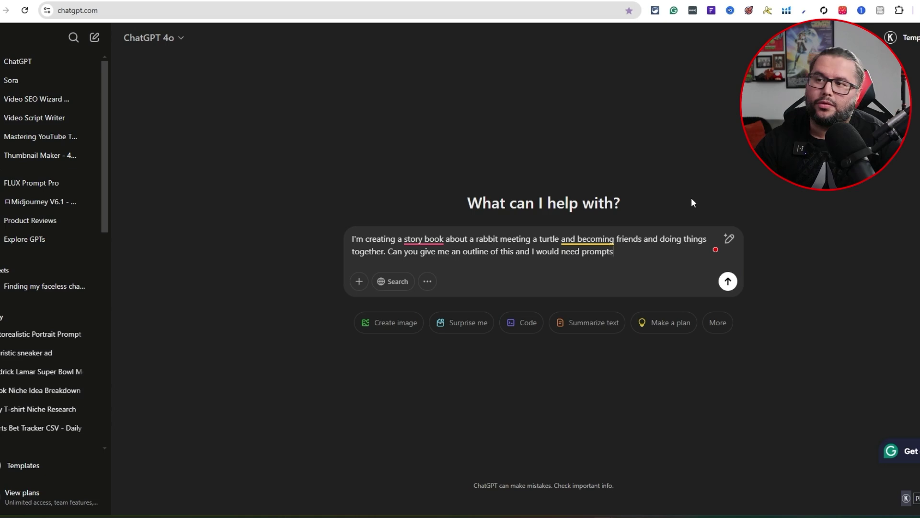
{"action": "type", "text": " for the pictur"}
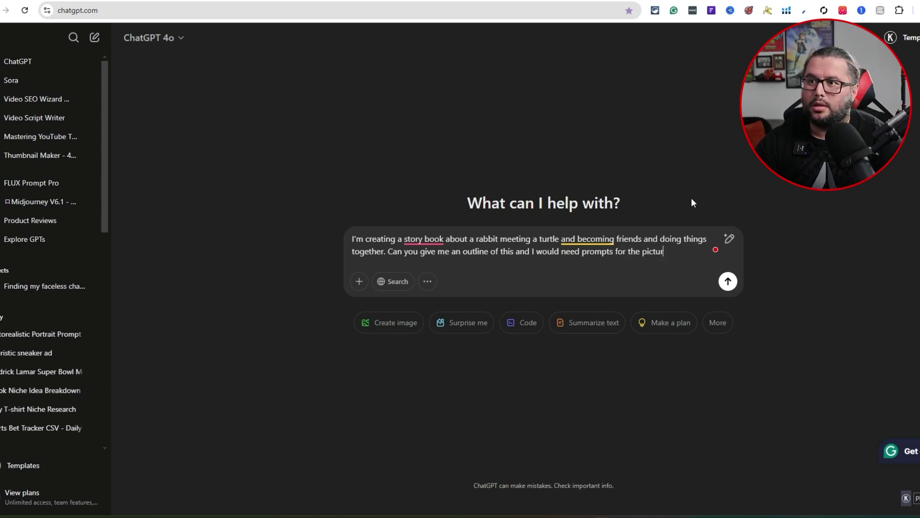
{"action": "type", "text": "es inside "}
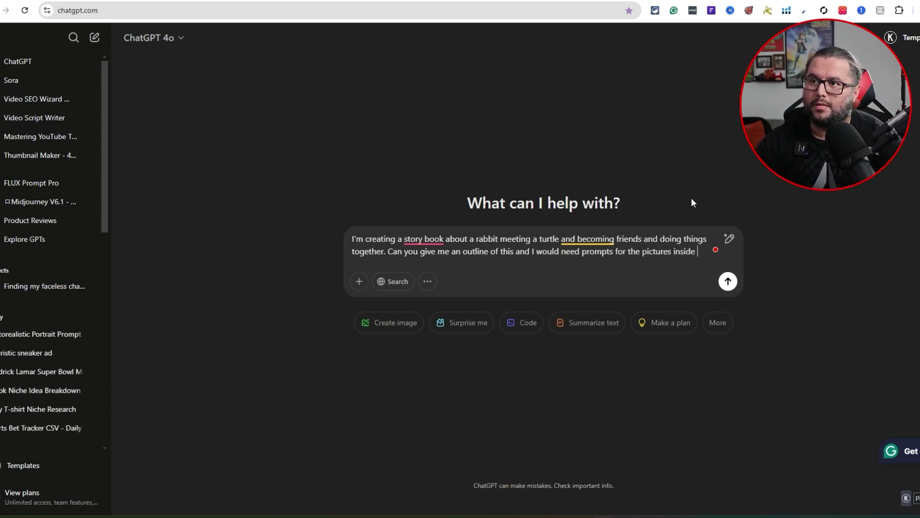
{"action": "type", "text": "of this book. It will"}
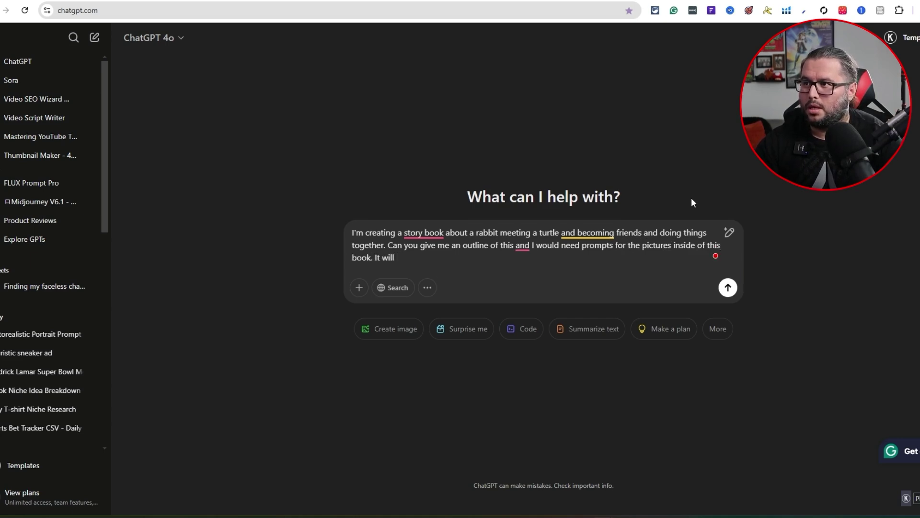
{"action": "type", "text": " be a short one"}
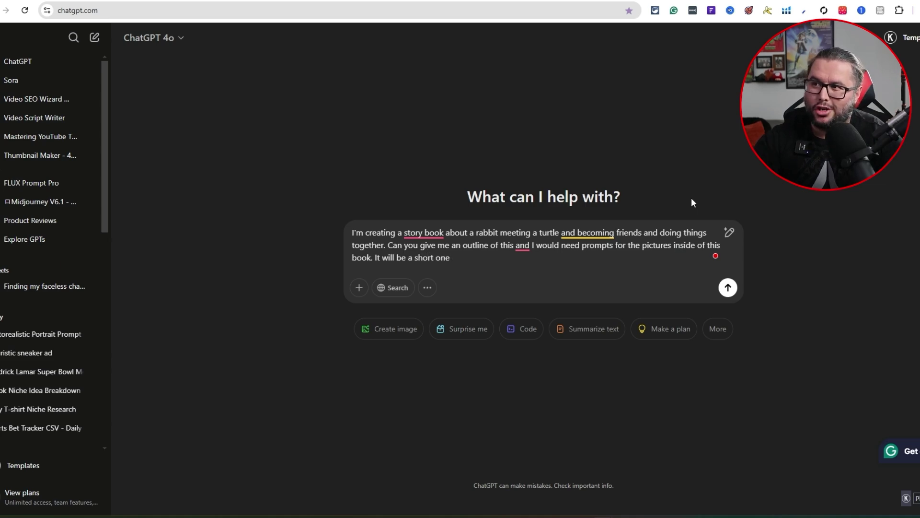
{"action": "key", "text": "Return"}
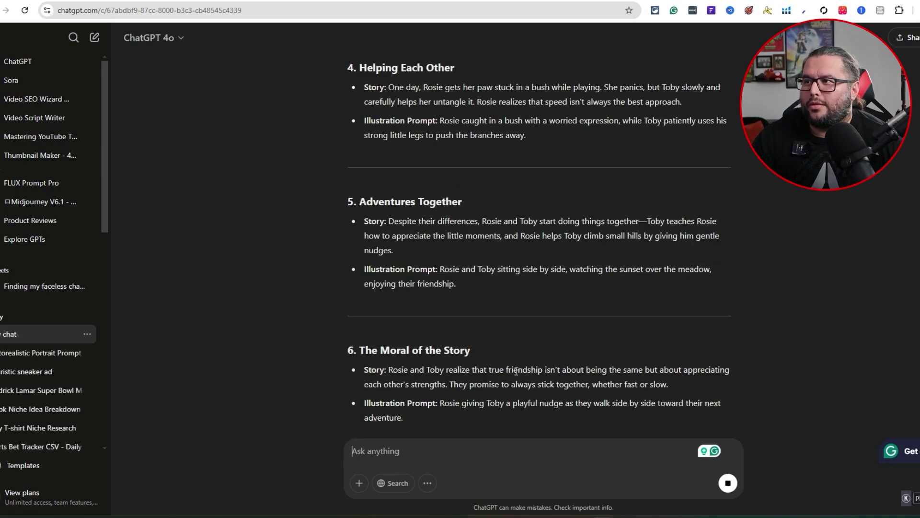
Copy the illustration prompt text from section 1, "Introduction: Meeting a New Friend", of the storybook outline
{"action": "scroll", "coordinate": [568, 372], "scroll_direction": "up", "scroll_amount": 6}
{"action": "scroll", "coordinate": [568, 375], "scroll_direction": "up", "scroll_amount": 6}
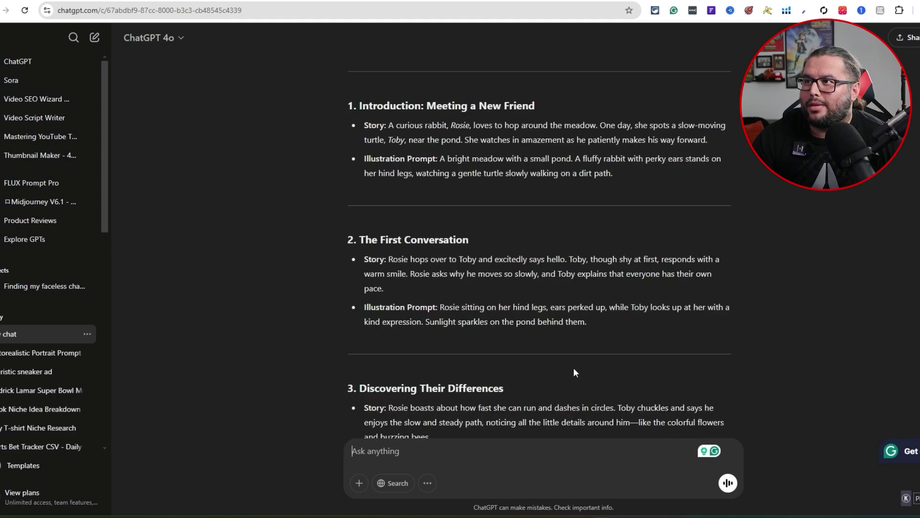
{"action": "scroll", "coordinate": [517, 259], "scroll_direction": "up", "scroll_amount": 1}
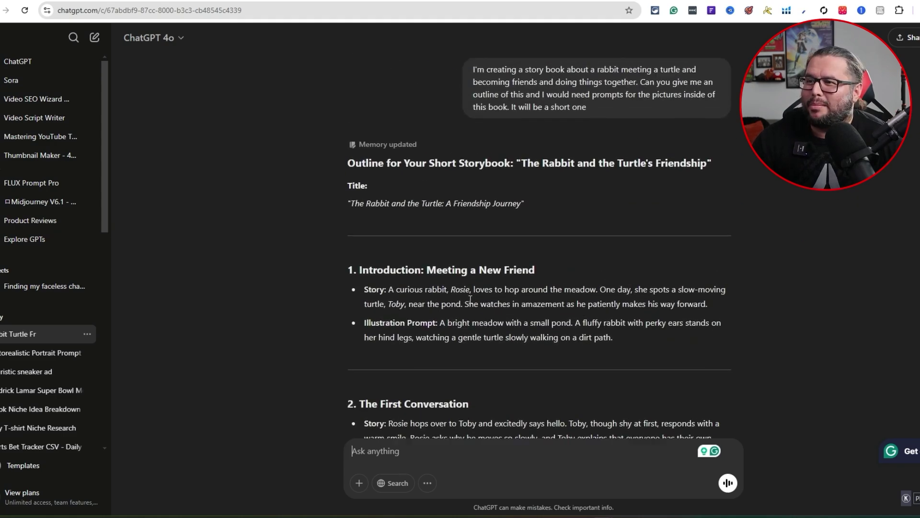
{"action": "left_click_drag", "start_coordinate": [617, 345], "coordinate": [418, 334]}
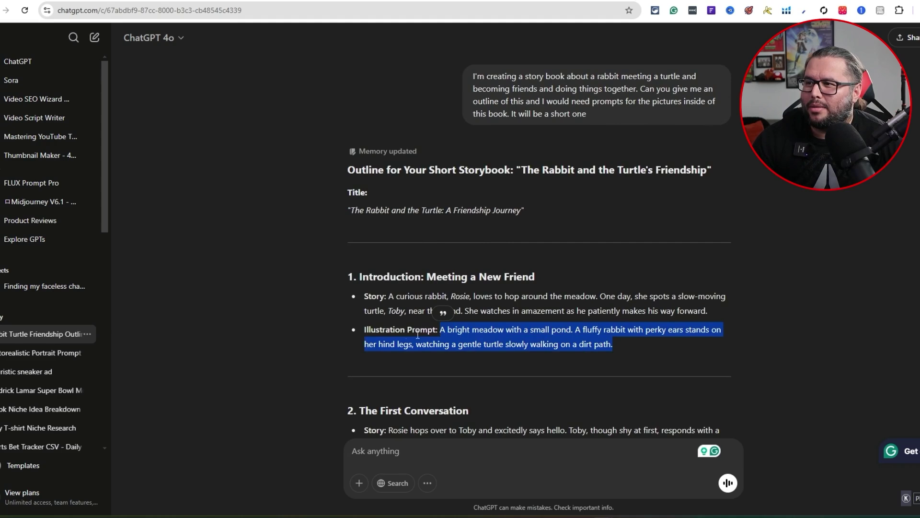
{"action": "right_click", "coordinate": [478, 339]}
{"action": "left_click", "coordinate": [498, 346]}
{"action": "left_click_drag", "start_coordinate": [634, 342], "coordinate": [440, 331]}
{"action": "right_click", "coordinate": [484, 340]}
{"action": "left_click", "coordinate": [498, 346]}
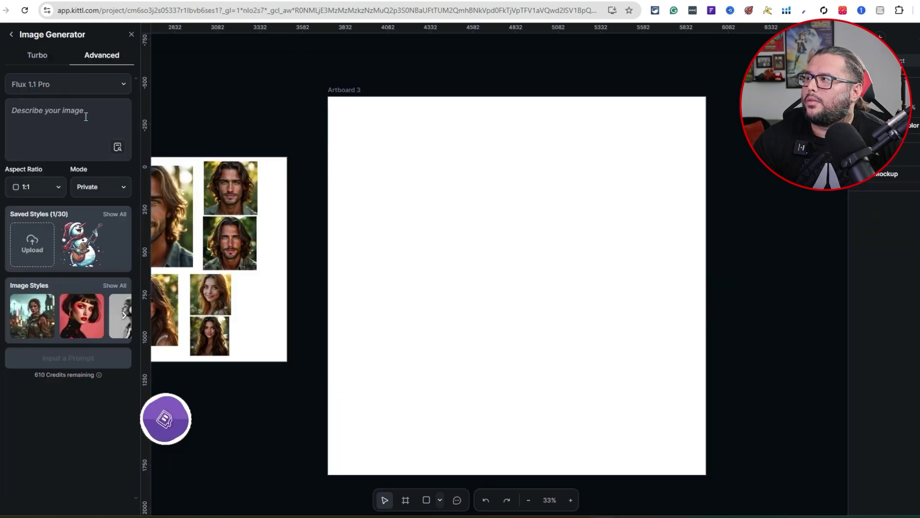
In Kittl, paste the copied meadow prompt for the Flux 1.1 Pro model and generate the image
{"action": "left_click", "coordinate": [95, 118]}
{"action": "key", "text": "ctrl+v"}
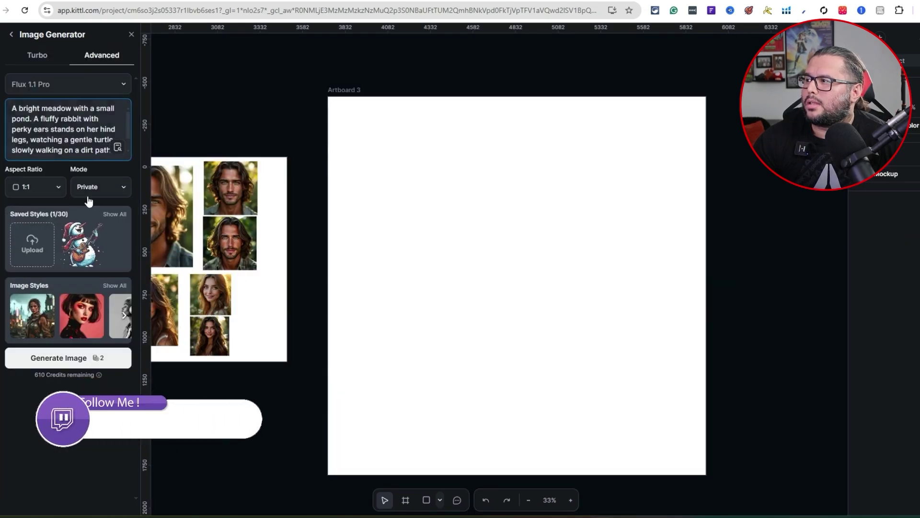
{"action": "left_click", "coordinate": [93, 363]}
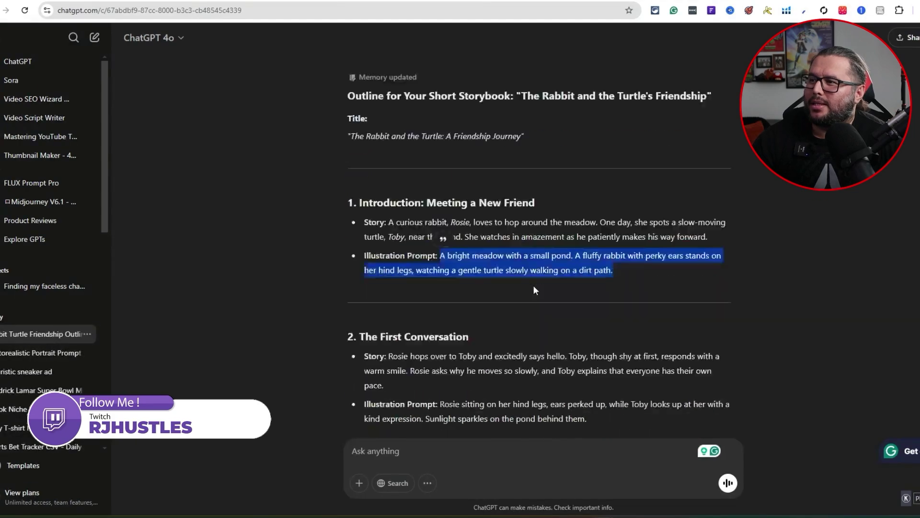
In ChatGPT, copy the illustration prompt text from section 2, "The First Conversation", of the storybook outline
{"action": "scroll", "coordinate": [535, 290], "scroll_direction": "down", "scroll_amount": 15}
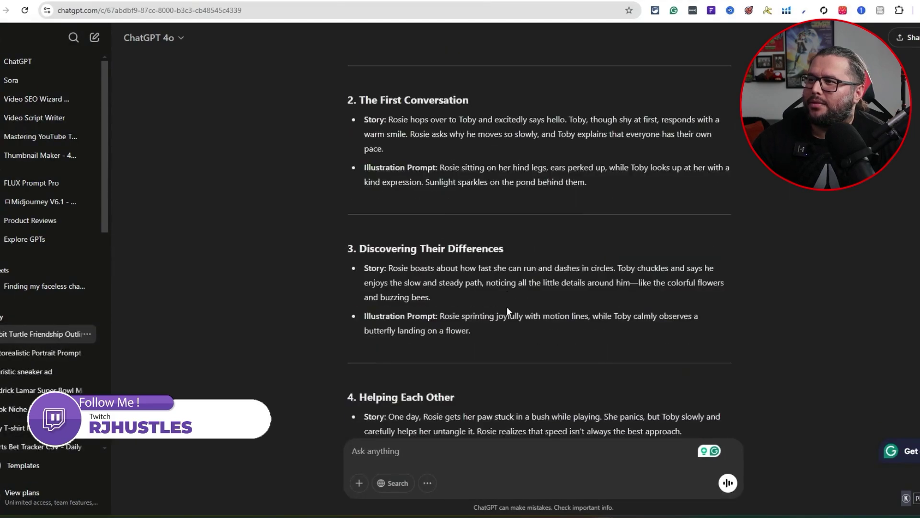
{"action": "scroll", "coordinate": [497, 330], "scroll_direction": "up", "scroll_amount": 15}
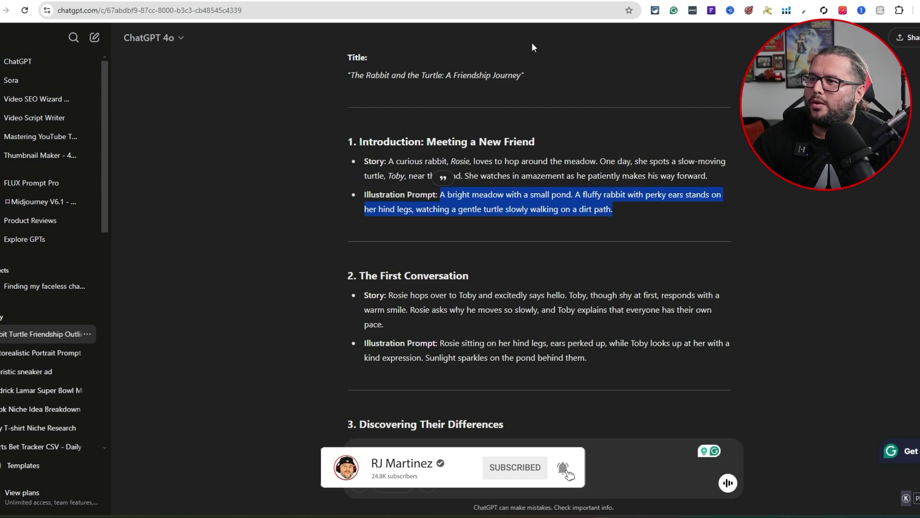
{"action": "scroll", "coordinate": [562, 306], "scroll_direction": "down", "scroll_amount": 1}
{"action": "left_click_drag", "start_coordinate": [440, 291], "coordinate": [588, 306]}
{"action": "right_click", "coordinate": [617, 283]}
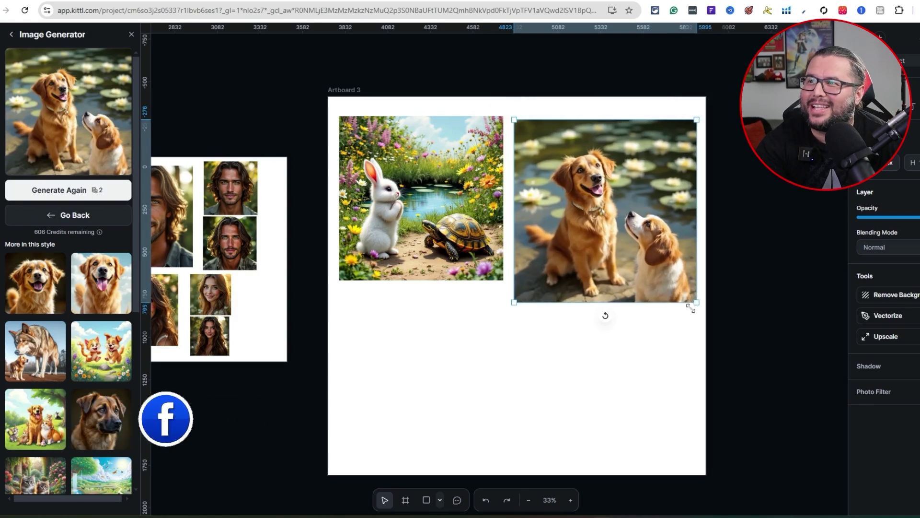
Delete the two-dog image from Artboard 3 in Kittl and replace "Rosie" with "Rabbit" in the image prompt
{"action": "key", "text": "Delete"}
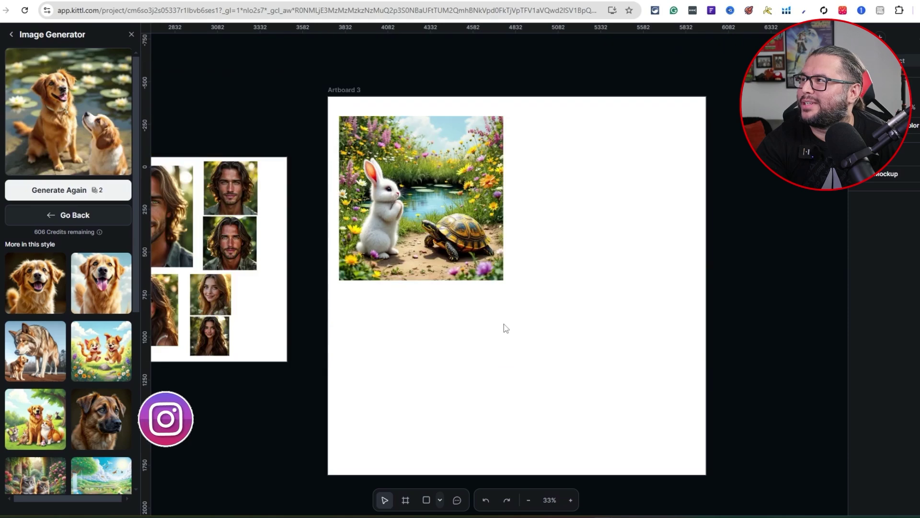
{"action": "left_click", "coordinate": [82, 216]}
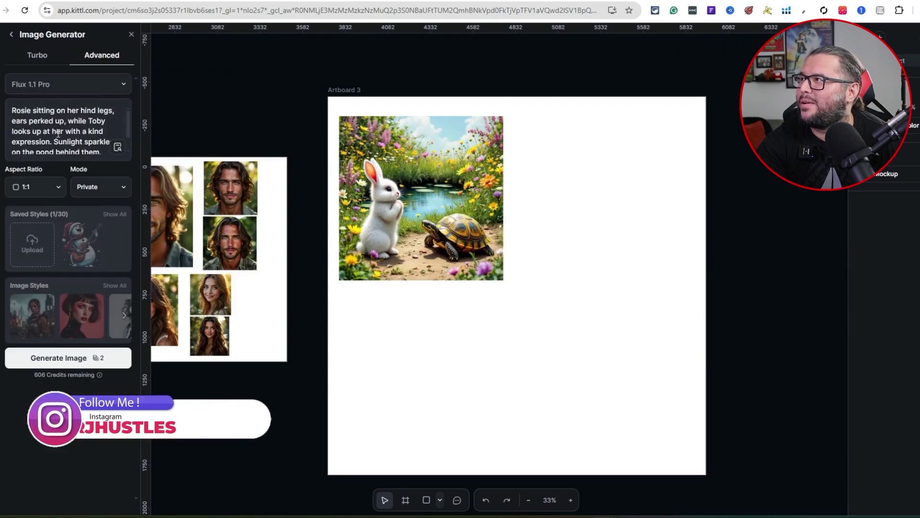
{"action": "left_click", "coordinate": [32, 112]}
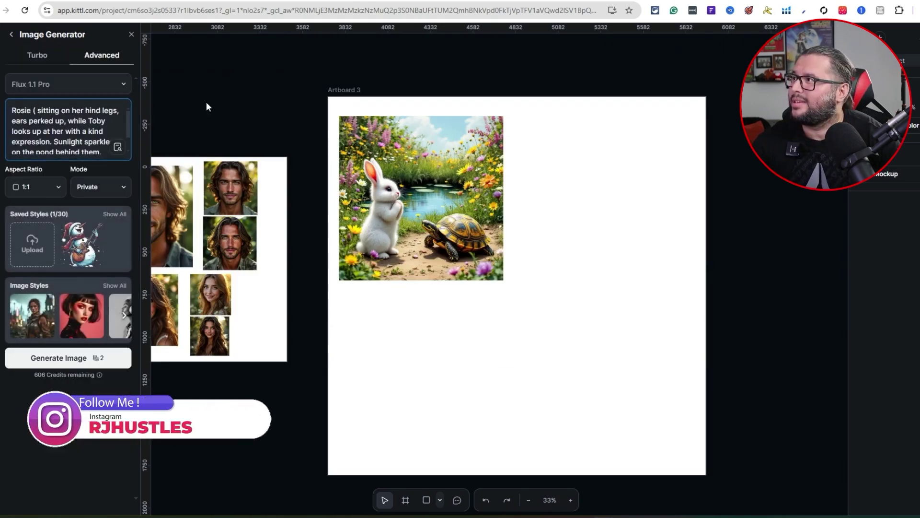
{"action": "key", "text": "BackSpace"}
{"action": "key", "text": "BackSpace"}
{"action": "key", "text": "BackSpace"}
{"action": "key", "text": "BackSpace"}
{"action": "type", "text": "abbit"}
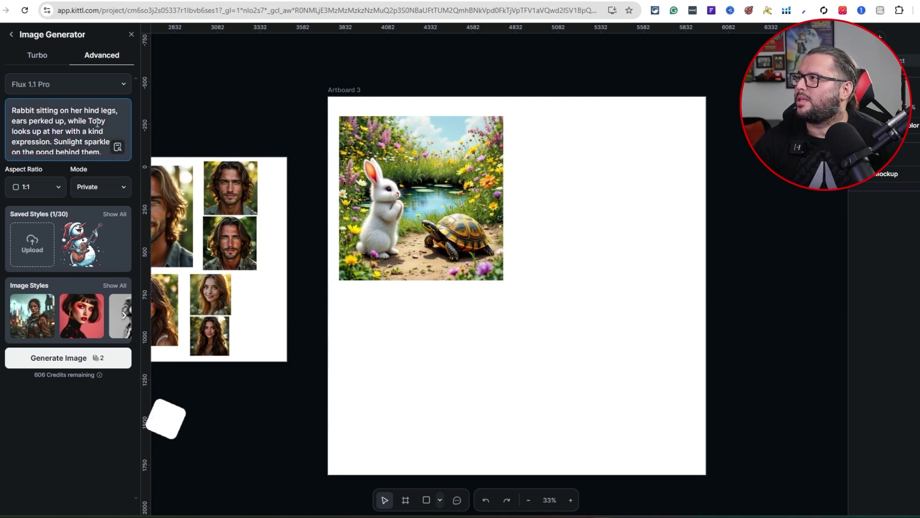
Replace "Toby" with "turtle" in the prompt and generate the image
{"action": "left_click_drag", "start_coordinate": [111, 122], "coordinate": [11, 110]}
{"action": "key", "text": "BackSpace"}
{"action": "key", "text": "ctrl+v"}
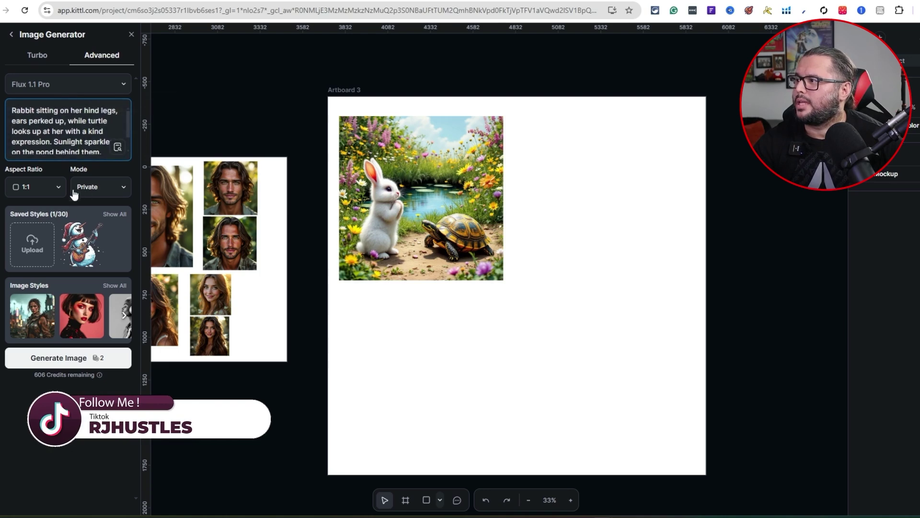
{"action": "left_click", "coordinate": [59, 358]}
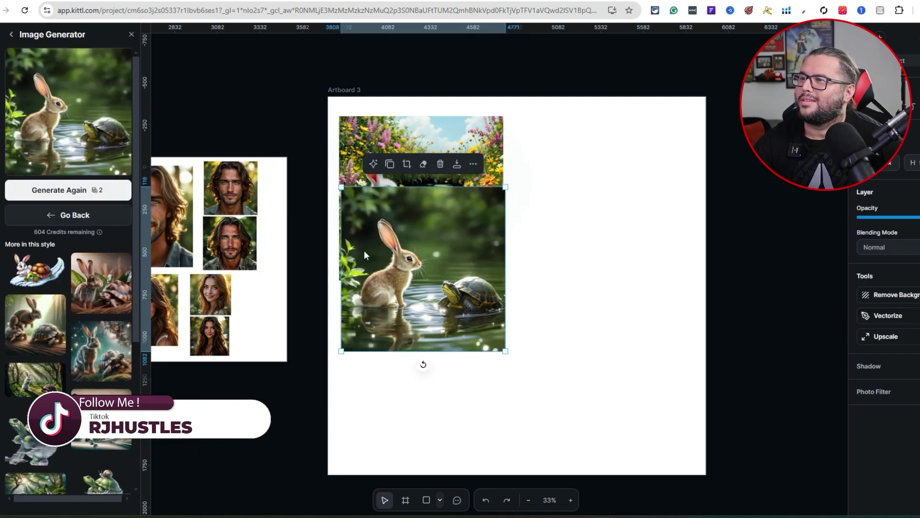
Move the generated rabbit-and-turtle pond image beside the meadow illustration on Artboard 3, aligned with its top edge
{"action": "left_click_drag", "start_coordinate": [364, 255], "coordinate": [544, 186]}
{"action": "left_click_drag", "start_coordinate": [571, 238], "coordinate": [574, 238]}
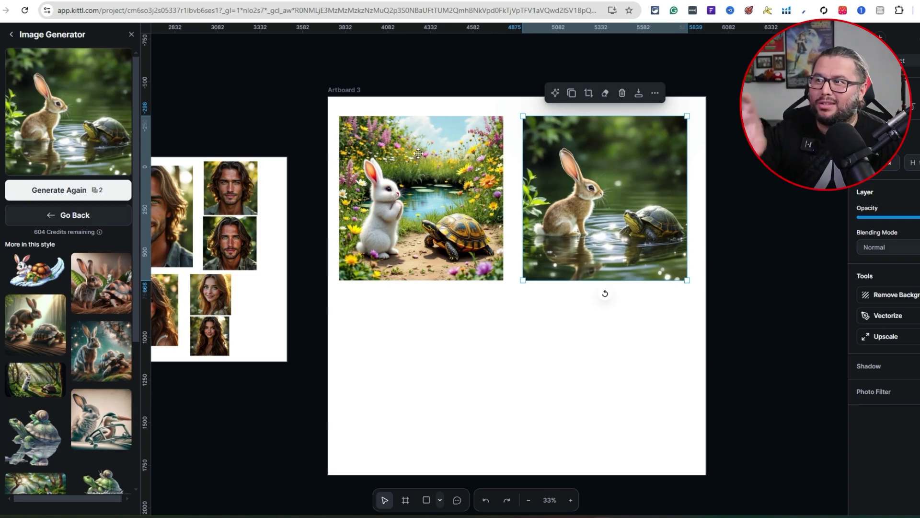
{"action": "scroll", "coordinate": [341, 156], "scroll_direction": "up", "scroll_amount": 5}
{"action": "scroll", "coordinate": [424, 287], "scroll_direction": "down", "scroll_amount": 5}
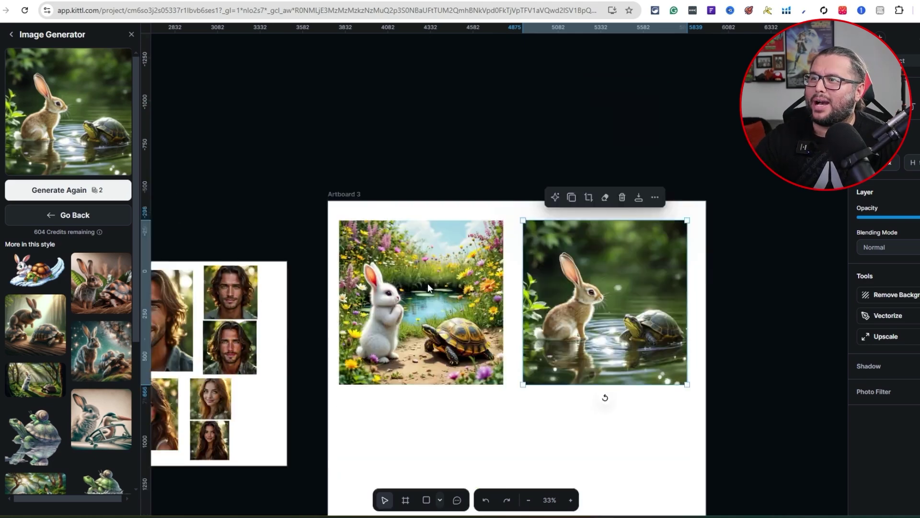
{"action": "left_click", "coordinate": [266, 396]}
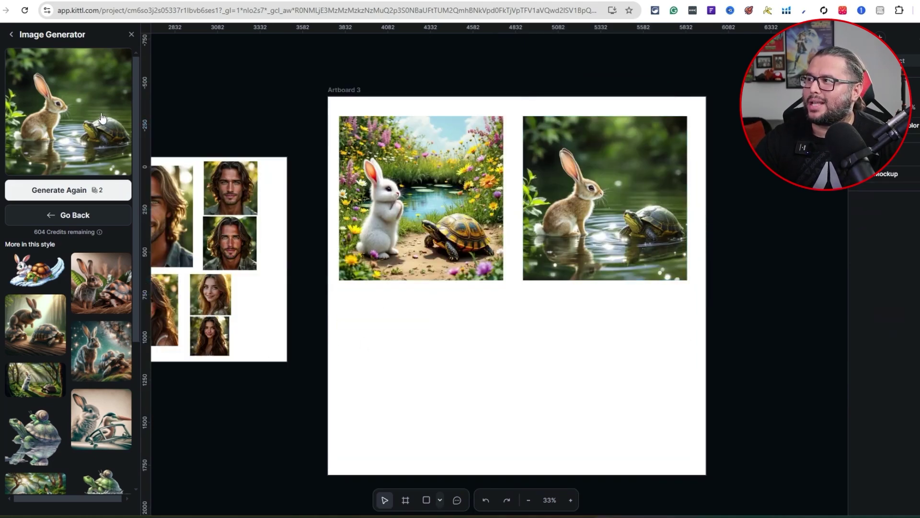
Replace the prompt with "Rabbit sprinting joyfully with motion lines, while the turtle calmly observes a butterfly landing on a flower." and generate the image
{"action": "left_click", "coordinate": [57, 215]}
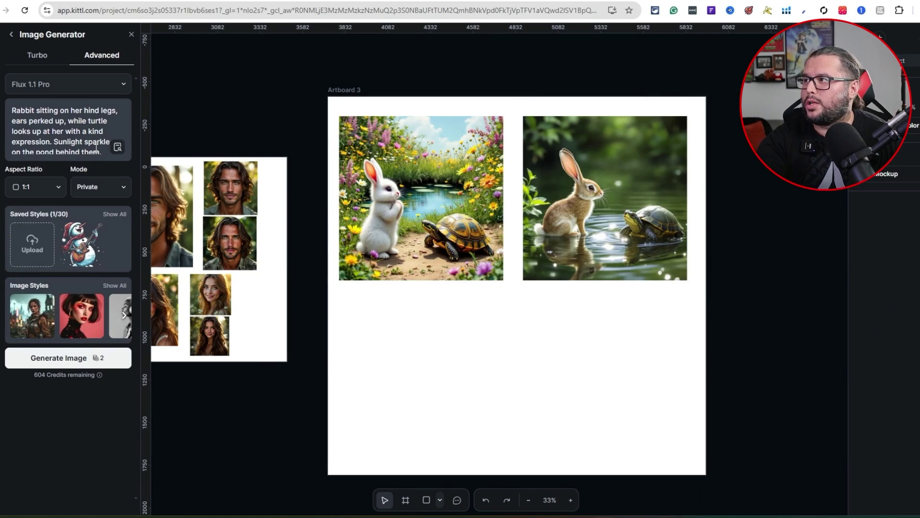
{"action": "left_click_drag", "start_coordinate": [99, 152], "coordinate": [77, 112]}
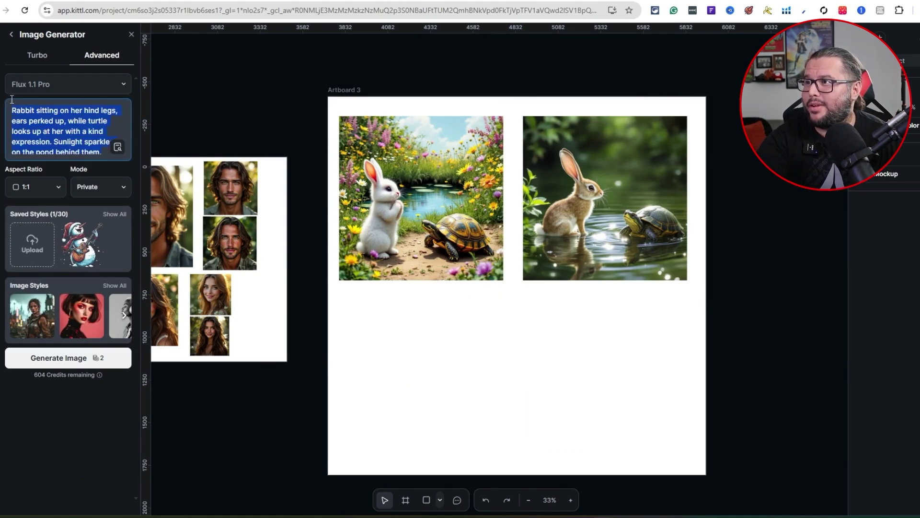
{"action": "key", "text": "BackSpace"}
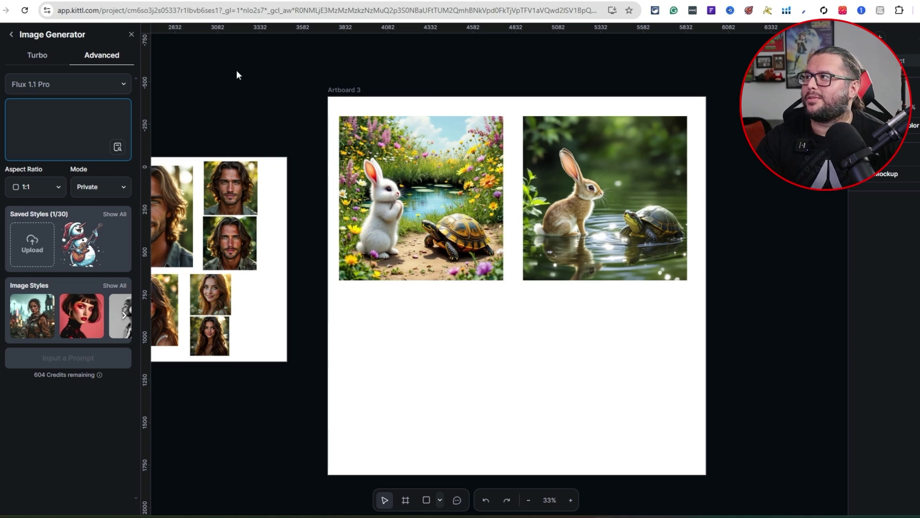
{"action": "key", "text": "ctrl+v"}
{"action": "type", "text": "Rabbit"}
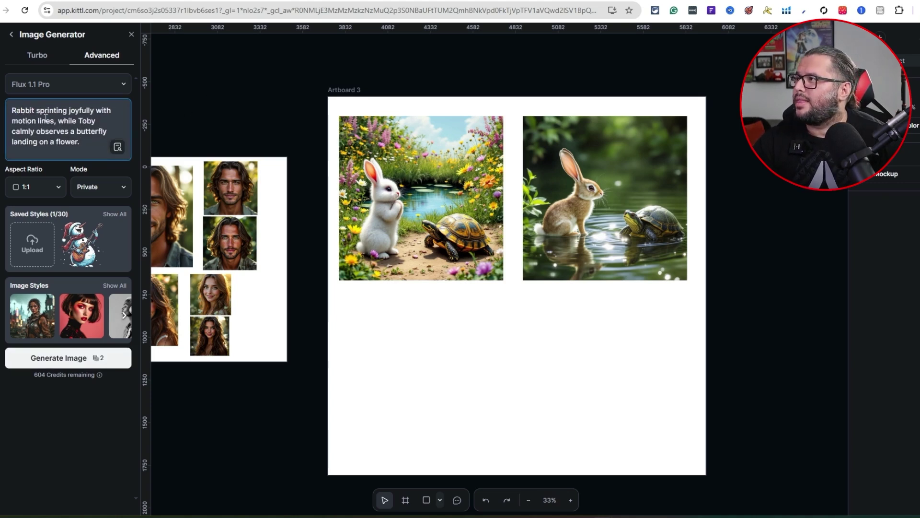
{"action": "left_click_drag", "start_coordinate": [85, 124], "coordinate": [99, 121]}
{"action": "type", "text": "the turtle"}
{"action": "left_click", "coordinate": [76, 358]}
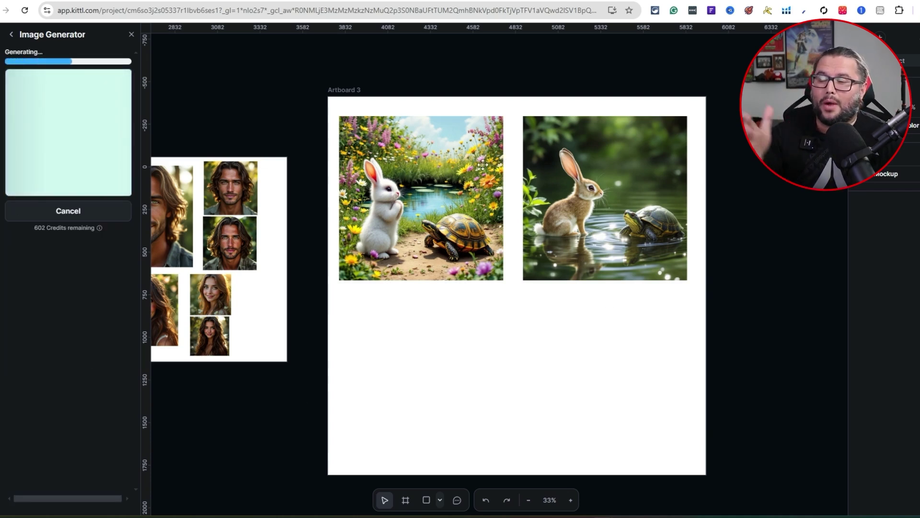
Place the sprinting rabbit illustration directly below the meadow illustration on Artboard 3
{"action": "left_click_drag", "start_coordinate": [464, 265], "coordinate": [464, 368]}
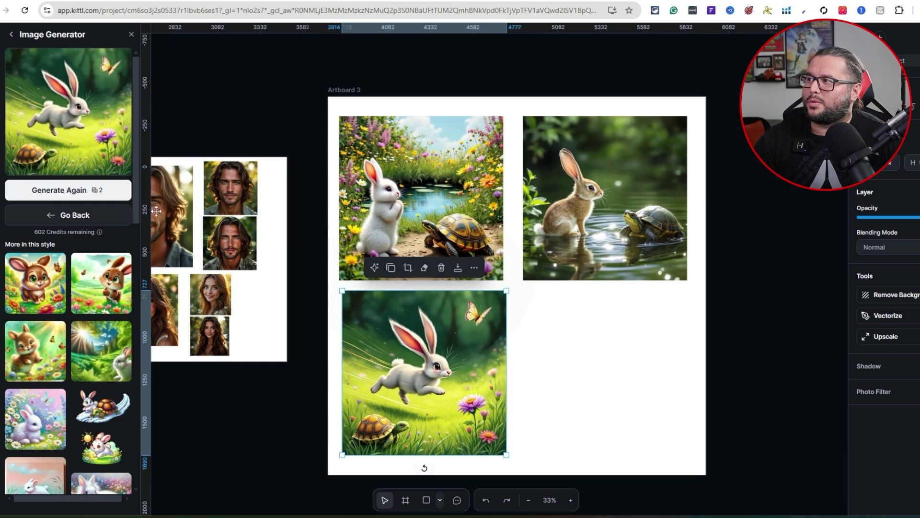
{"action": "left_click", "coordinate": [109, 215]}
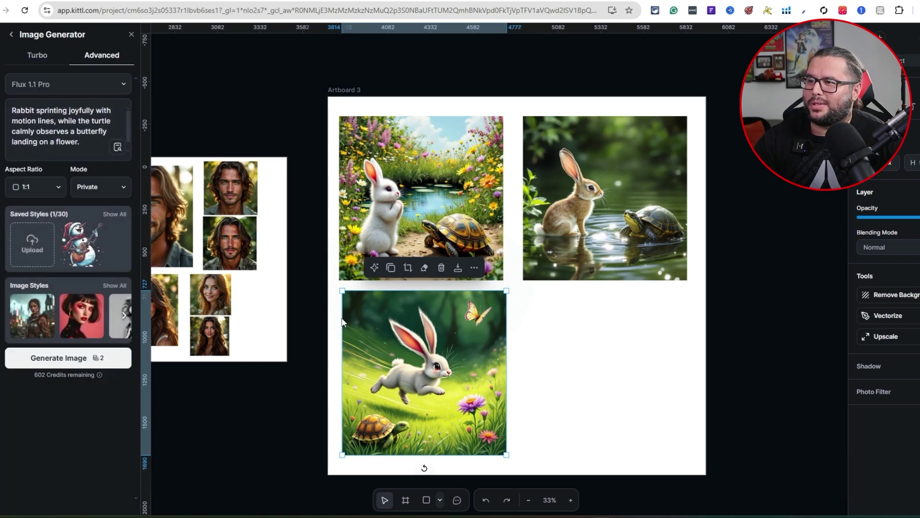
{"action": "left_click_drag", "start_coordinate": [425, 351], "coordinate": [430, 349]}
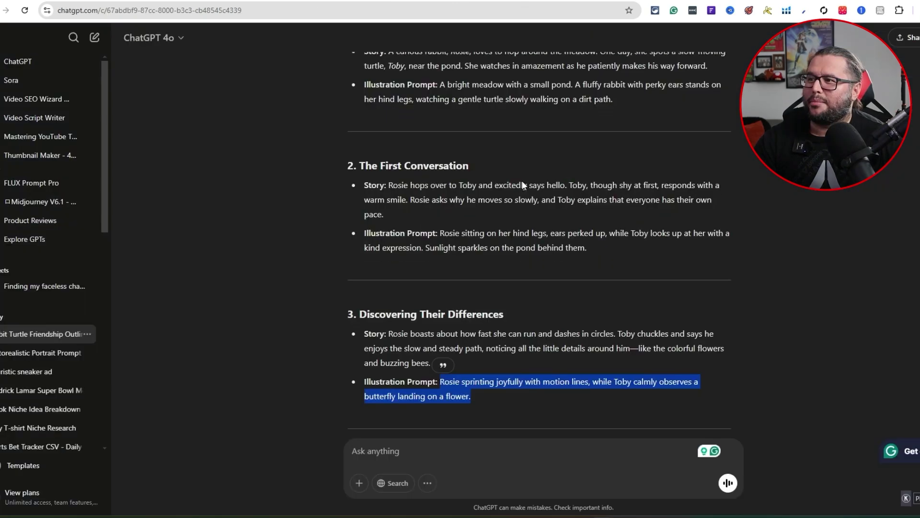
Generate an image from the prompt "Rabbit and Turtle sitting side by side, watching the sunset over the meadow, enjoying their friendship."
{"action": "scroll", "coordinate": [520, 186], "scroll_direction": "down", "scroll_amount": 1}
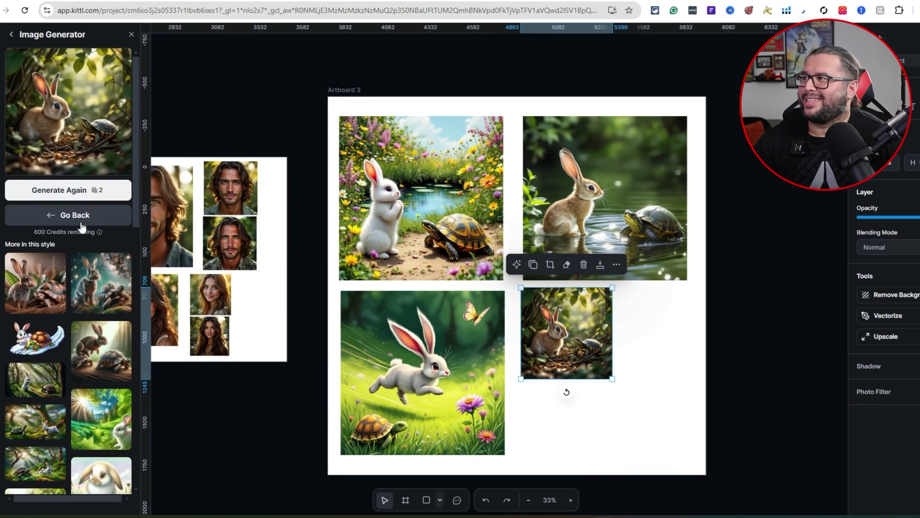
{"action": "left_click", "coordinate": [74, 214]}
{"action": "key", "text": "ctrl+a"}
{"action": "type", "text": "Rabbit and Toby sitting side by side, watching the sunset over the meadow, enjoying their friendship."}
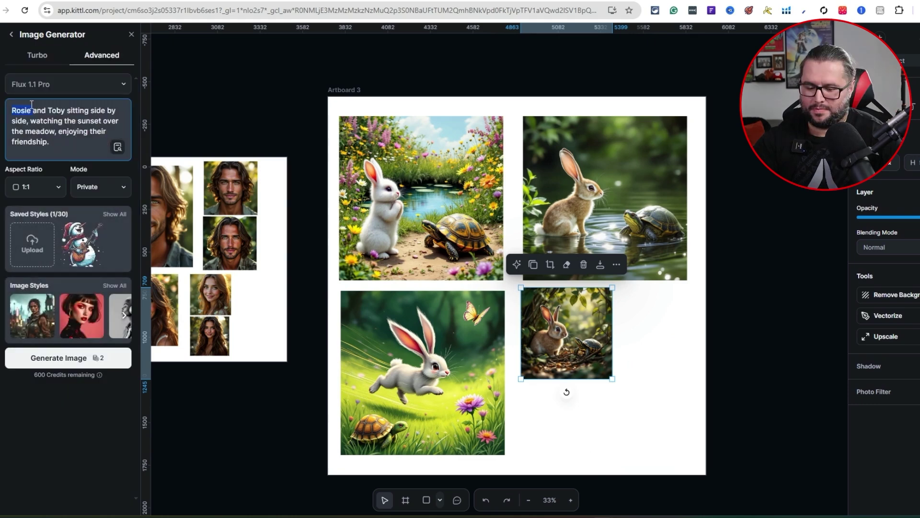
{"action": "double_click", "coordinate": [56, 112]}
{"action": "type", "text": "T"}
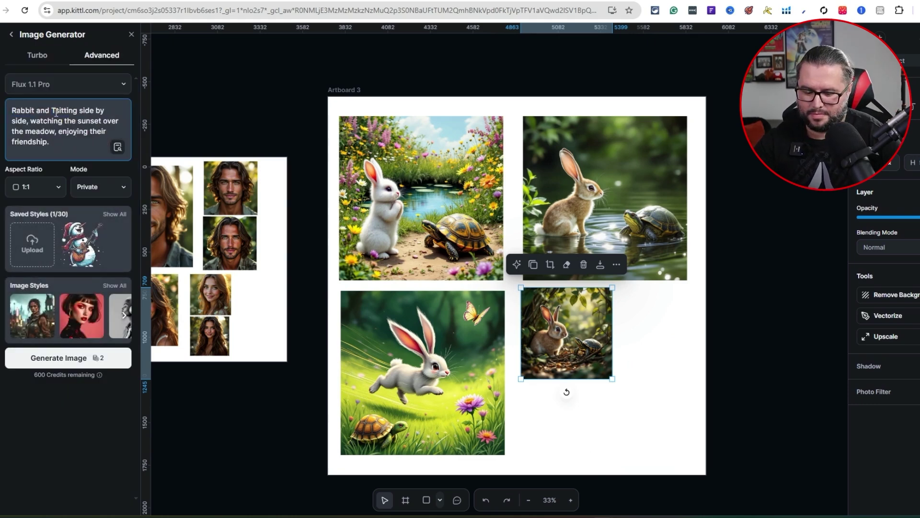
{"action": "type", "text": "urtle"}
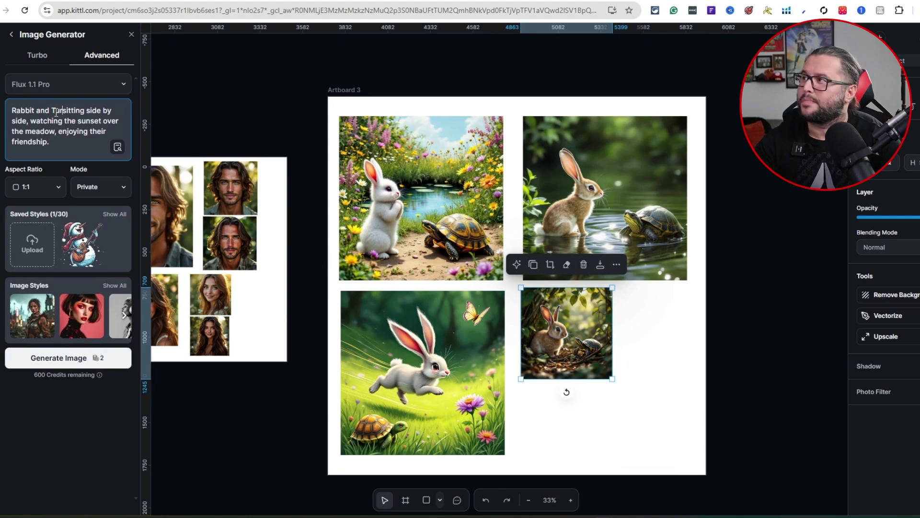
{"action": "left_click", "coordinate": [86, 364]}
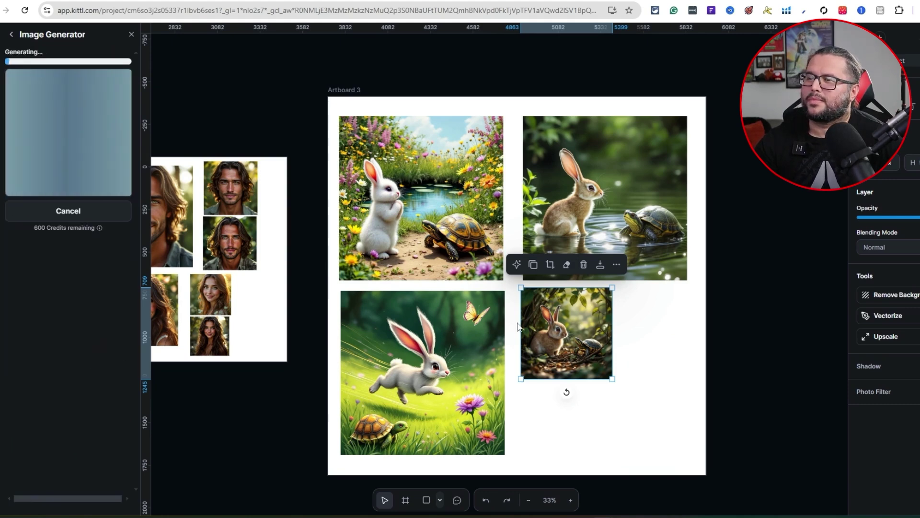
Shrink the sunset illustration and arrange it and the small bush illustration side by side below the pond image
{"action": "key", "text": "ctrl+Tab"}
{"action": "left_click_drag", "start_coordinate": [413, 348], "coordinate": [436, 335]}
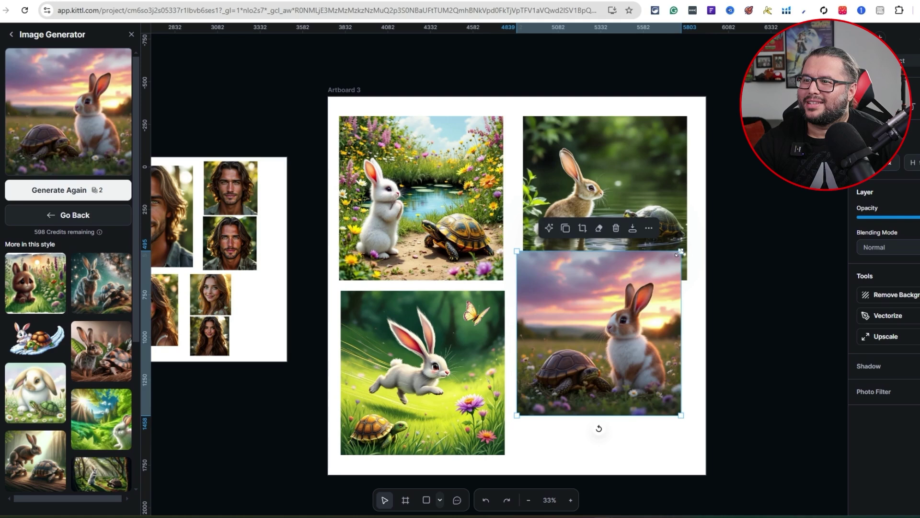
{"action": "left_click_drag", "start_coordinate": [680, 242], "coordinate": [621, 309]}
{"action": "left_click_drag", "start_coordinate": [531, 361], "coordinate": [613, 340]}
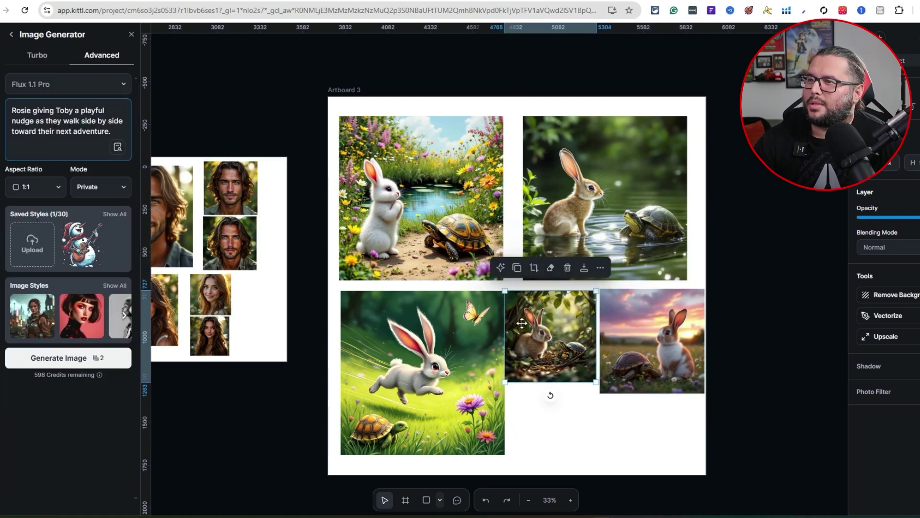
{"action": "left_click_drag", "start_coordinate": [521, 323], "coordinate": [524, 323]}
Replace "Rosie" with "Rabbit" and "Toby" with "the turtle" in the playful nudge prompt and generate the image
{"action": "double_click", "coordinate": [22, 109]}
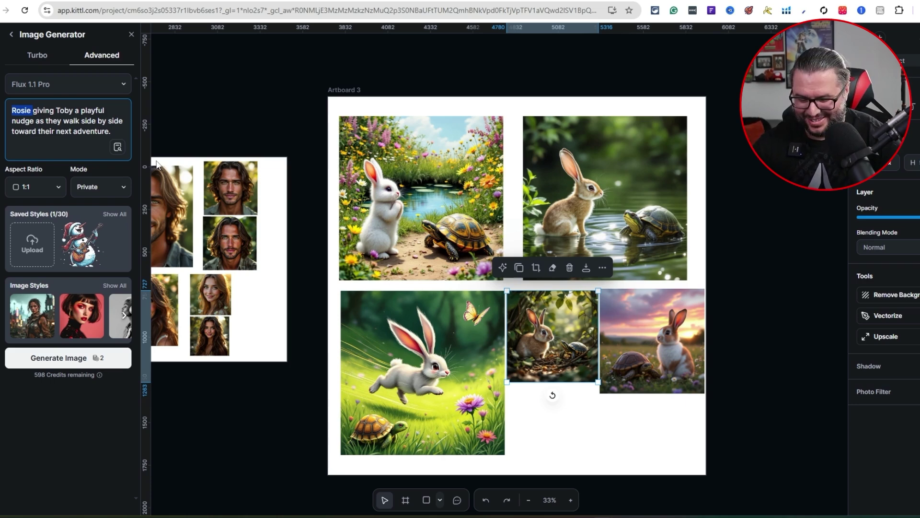
{"action": "type", "text": "Rabbit"}
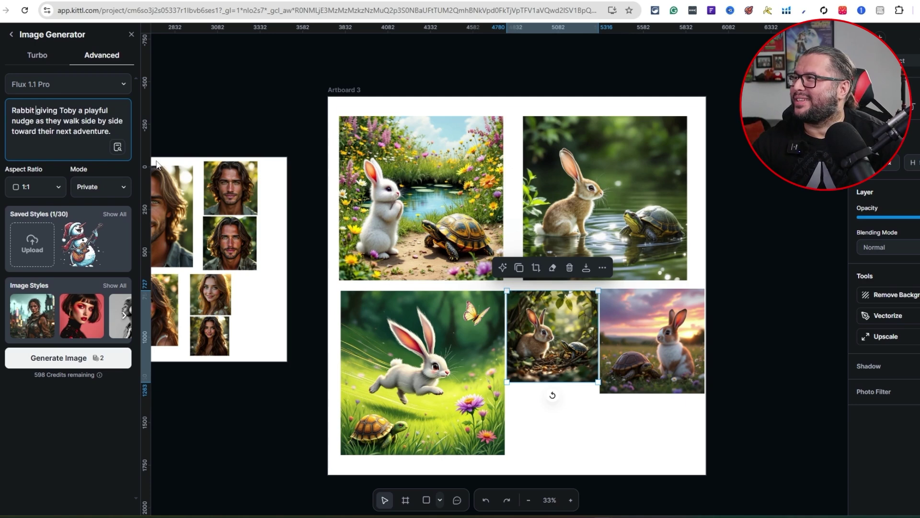
{"action": "double_click", "coordinate": [69, 109]}
{"action": "type", "text": "the tu"}
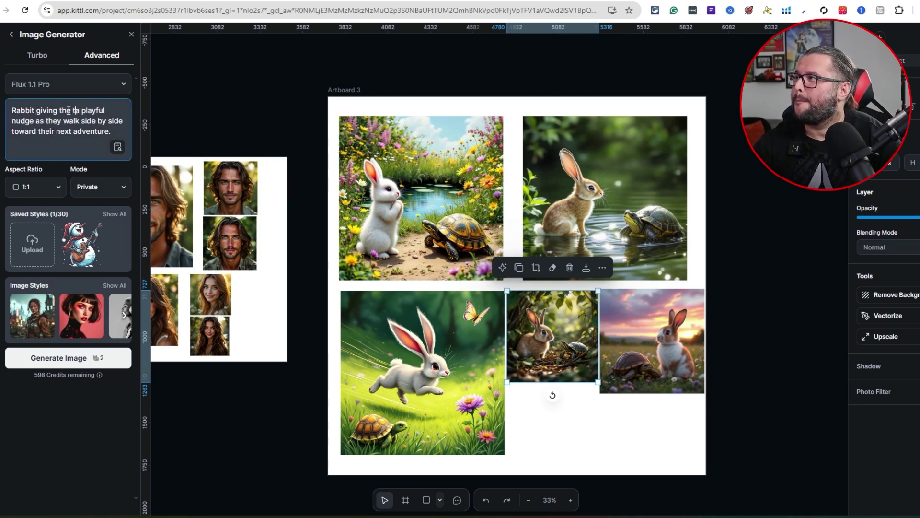
{"action": "type", "text": "rtle"}
{"action": "left_click", "coordinate": [82, 360]}
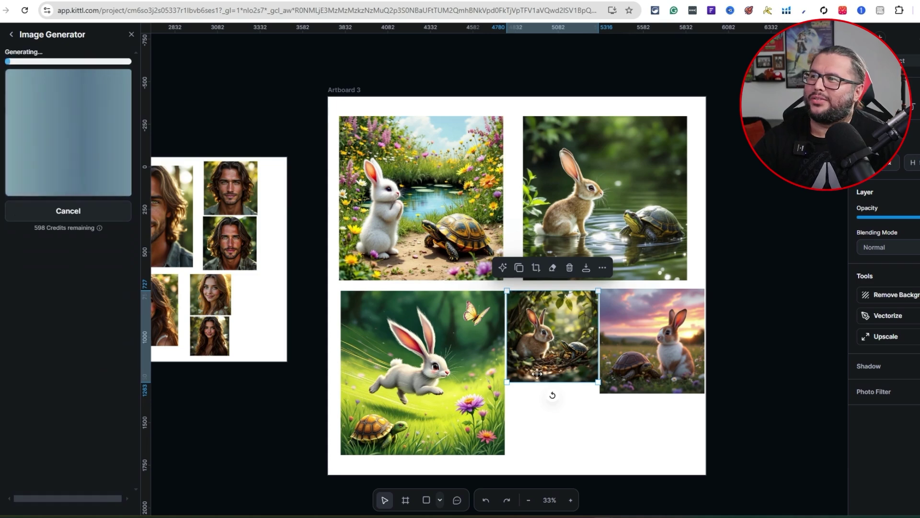
Place the playful nudge illustration in the empty area below the two small illustrations, then return to the ChatGPT storybook outline
{"action": "left_click", "coordinate": [757, 367]}
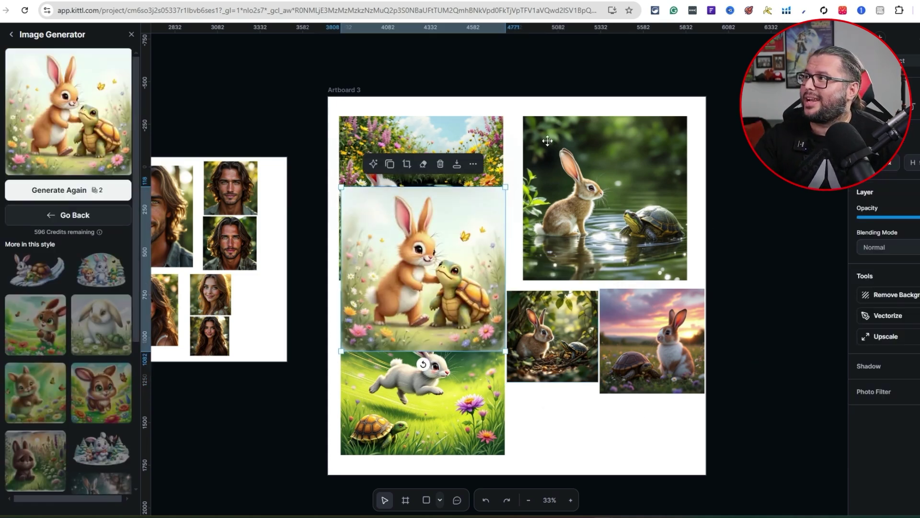
{"action": "left_click_drag", "start_coordinate": [501, 199], "coordinate": [636, 367]}
{"action": "left_click_drag", "start_coordinate": [612, 410], "coordinate": [606, 402]}
{"action": "left_click", "coordinate": [495, 226]}
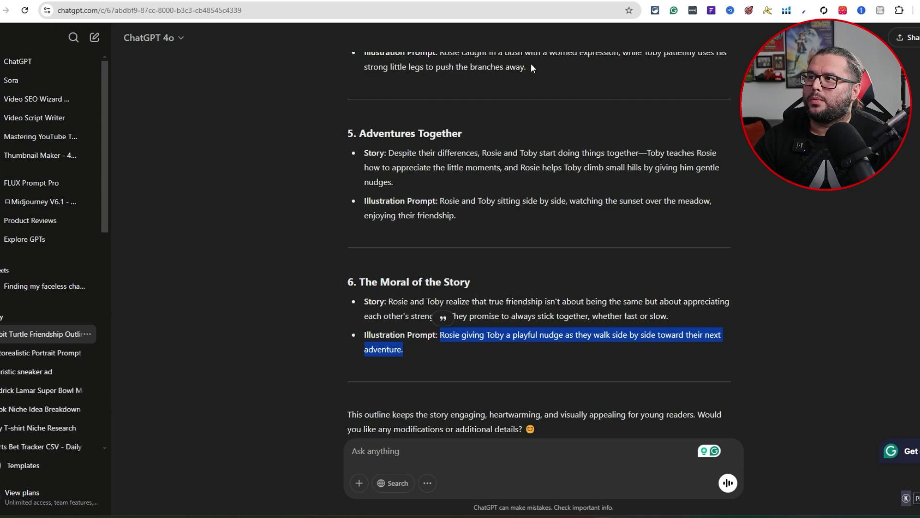
Highlight "Meeting a New Friend" in the outline, switch to Kittl, enlarge the meadow illustration against the artboard's left edge and move the pond illustration closer
{"action": "scroll", "coordinate": [392, 205], "scroll_direction": "up", "scroll_amount": 15}
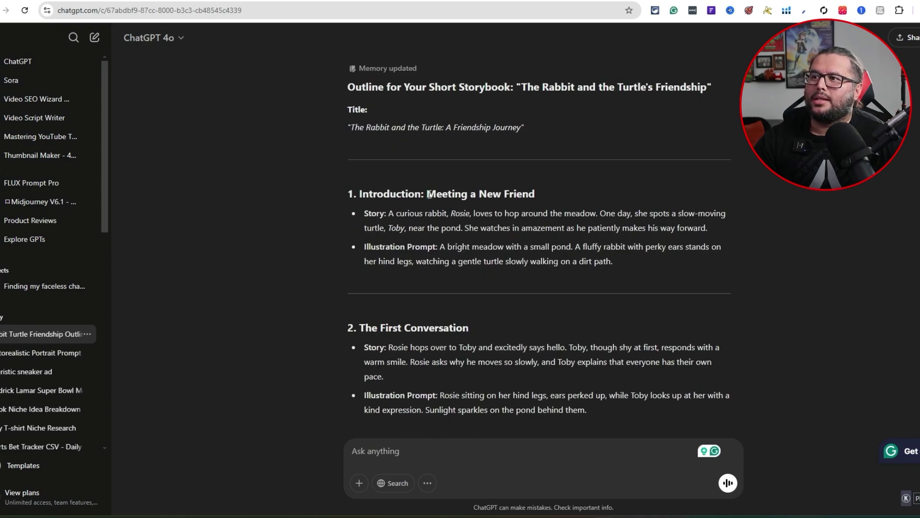
{"action": "left_click_drag", "start_coordinate": [428, 194], "coordinate": [545, 194]}
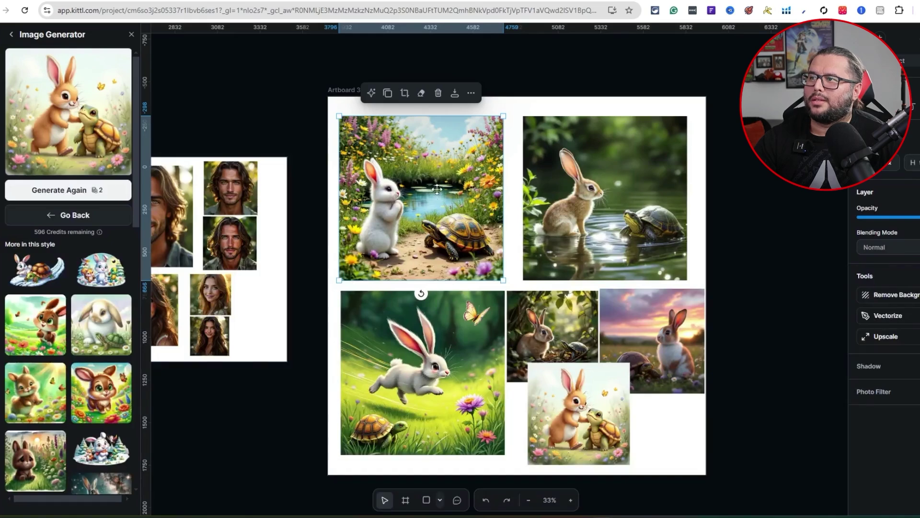
{"action": "left_click_drag", "start_coordinate": [340, 116], "coordinate": [317, 93]}
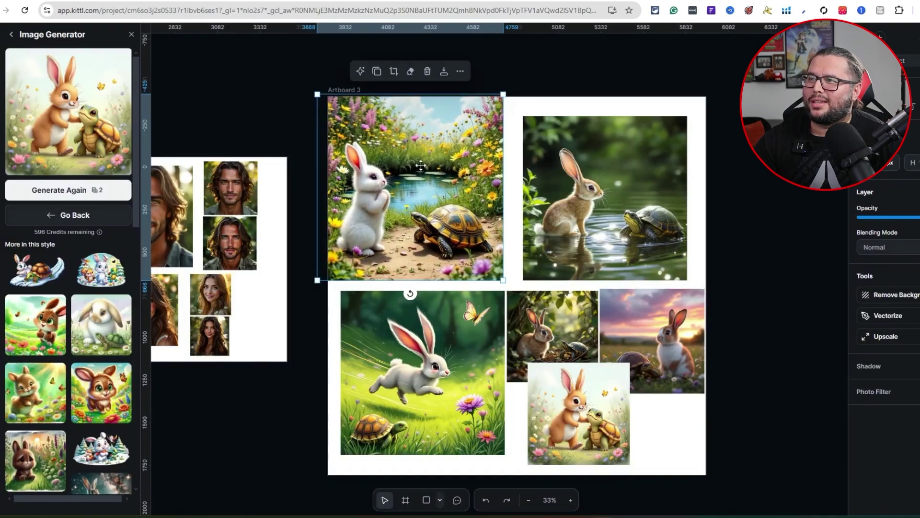
{"action": "left_click", "coordinate": [570, 500]}
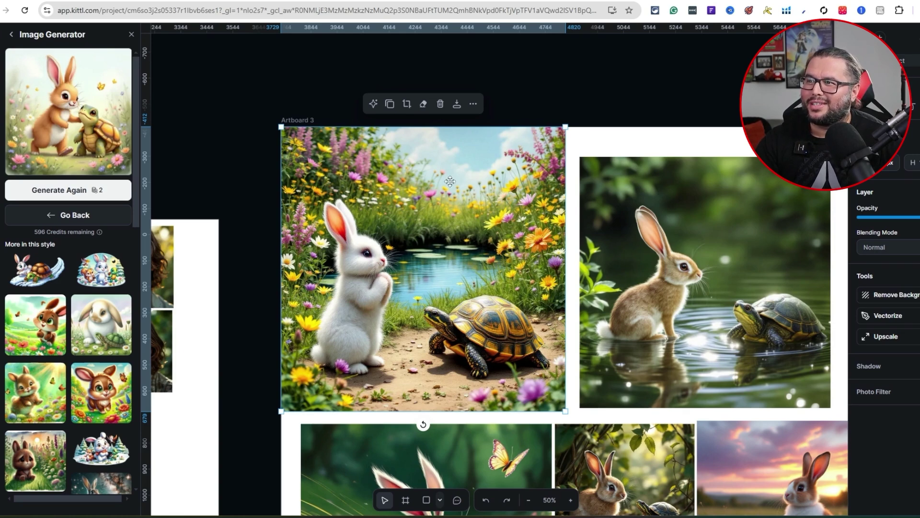
{"action": "left_click_drag", "start_coordinate": [567, 127], "coordinate": [538, 154]}
{"action": "left_click", "coordinate": [706, 265]}
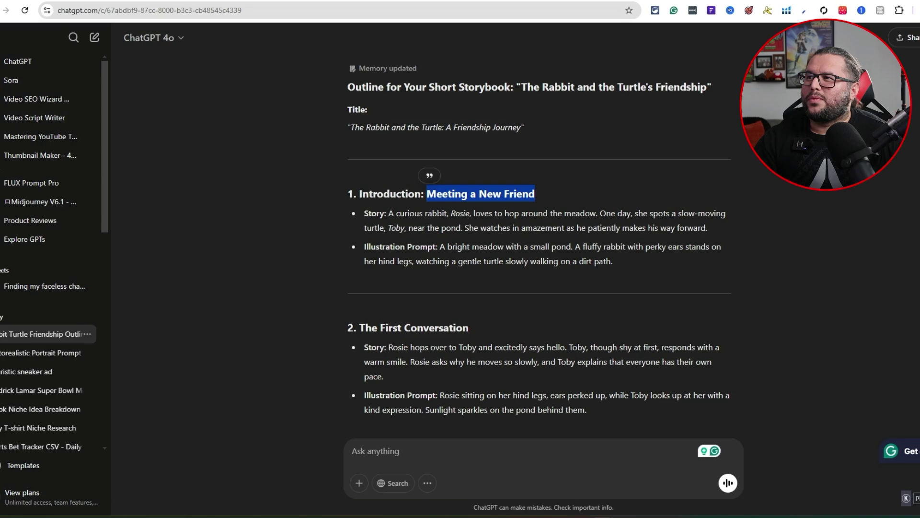
Review the artboard's lower illustrations against the ChatGPT storybook outline and highlight the section 3 heading "Discovering Their Differences"
{"action": "scroll", "coordinate": [428, 121], "scroll_direction": "down", "scroll_amount": 1}
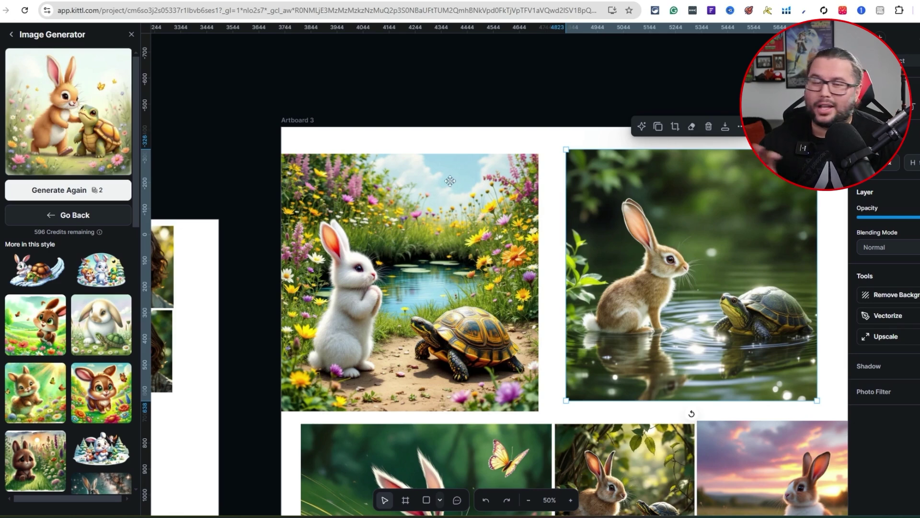
{"action": "scroll", "coordinate": [662, 296], "scroll_direction": "down", "scroll_amount": 2}
{"action": "scroll", "coordinate": [662, 296], "scroll_direction": "down", "scroll_amount": 2}
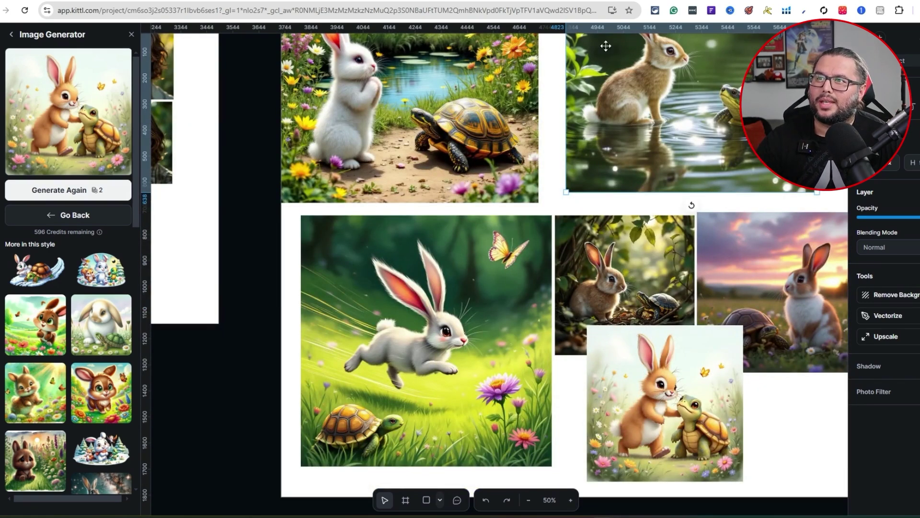
{"action": "left_click", "coordinate": [570, 1]}
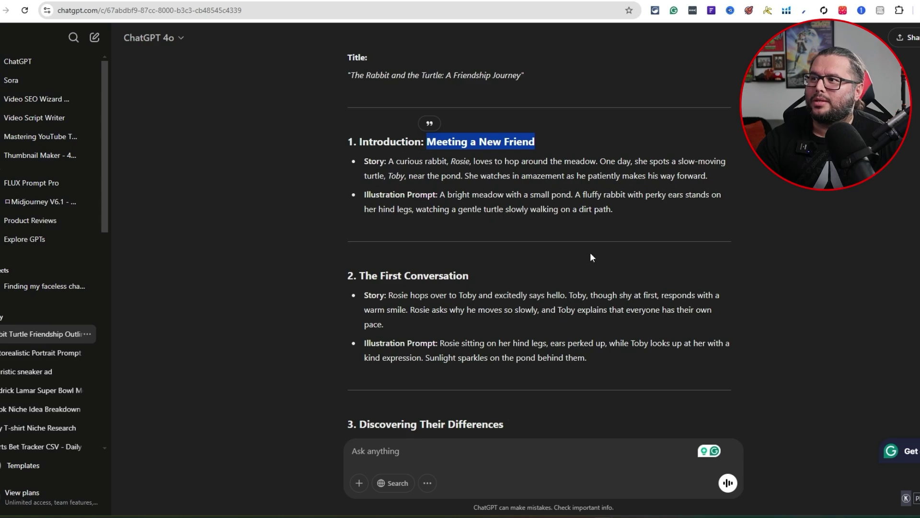
{"action": "scroll", "coordinate": [591, 254], "scroll_direction": "down", "scroll_amount": 3}
{"action": "left_click_drag", "start_coordinate": [535, 264], "coordinate": [361, 268]}
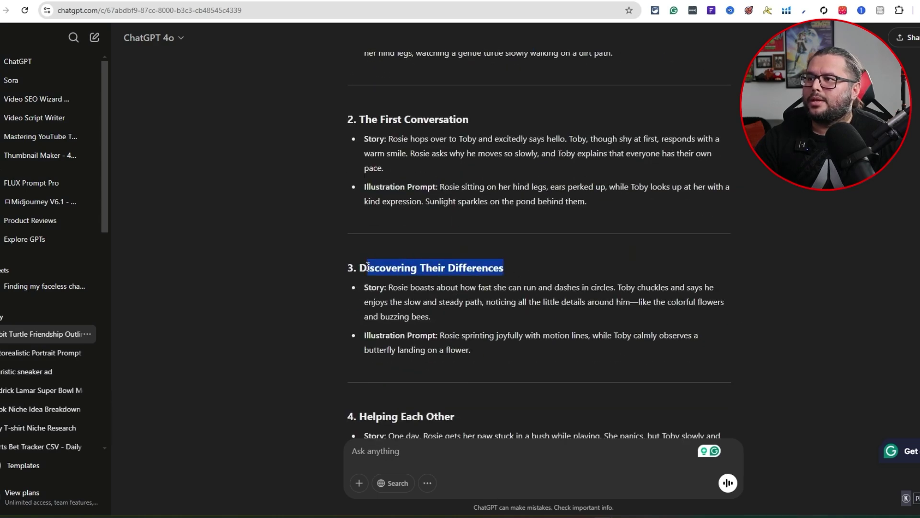
Return to Kittl and shift the running rabbit illustration slightly up and left beneath the meadow illustration
{"action": "key", "text": "ctrl+Tab"}
{"action": "left_click", "coordinate": [454, 279]}
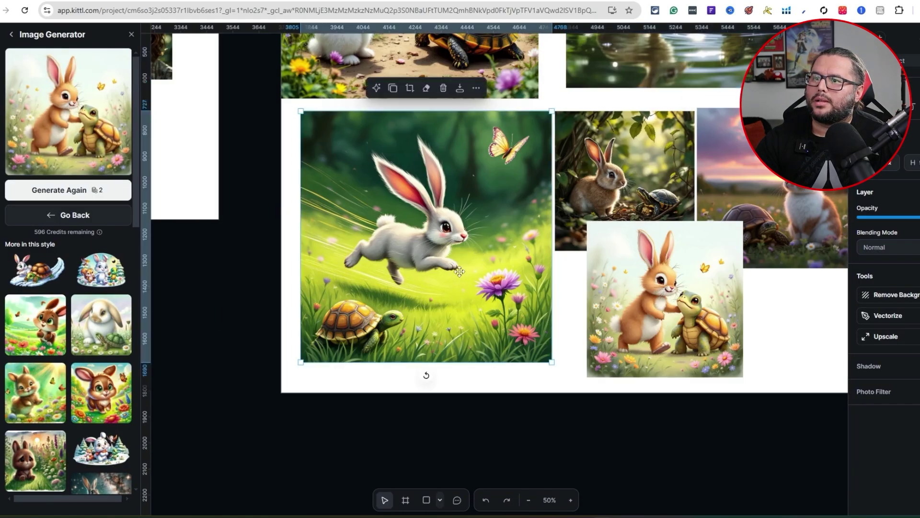
{"action": "scroll", "coordinate": [474, 295], "scroll_direction": "up", "scroll_amount": 4}
{"action": "scroll", "coordinate": [473, 293], "scroll_direction": "down", "scroll_amount": 2}
{"action": "left_click_drag", "start_coordinate": [479, 366], "coordinate": [479, 362]}
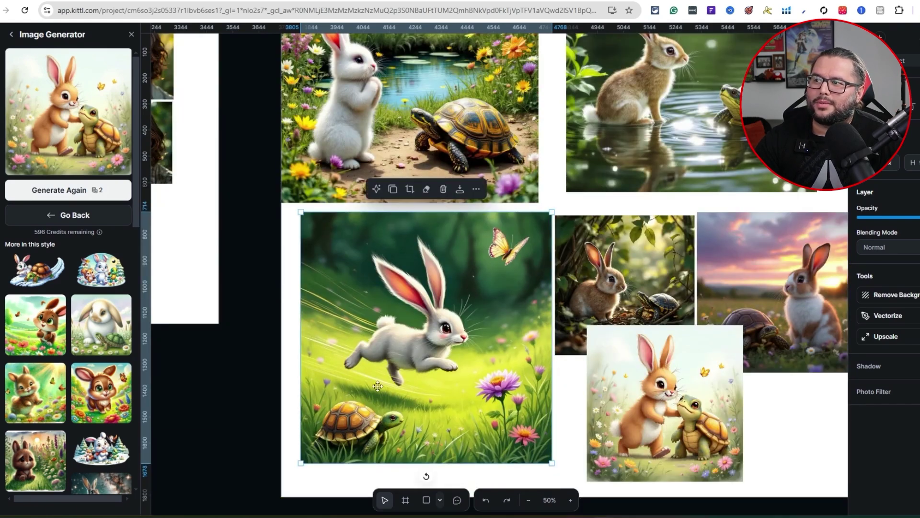
{"action": "left_click_drag", "start_coordinate": [398, 332], "coordinate": [388, 331]}
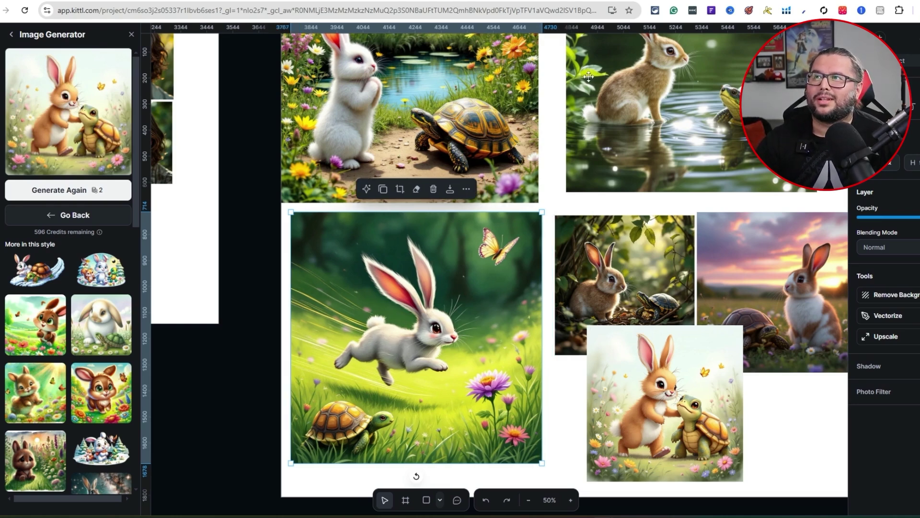
Highlight "Helping Each Other" in the ChatGPT outline, then enlarge the bush illustration in Kittl and place it against the running rabbit illustration
{"action": "key", "text": "ctrl+Tab"}
{"action": "scroll", "coordinate": [467, 317], "scroll_direction": "down", "scroll_amount": 2}
{"action": "left_click_drag", "start_coordinate": [467, 317], "coordinate": [359, 313]}
{"action": "key", "text": "ctrl+Tab"}
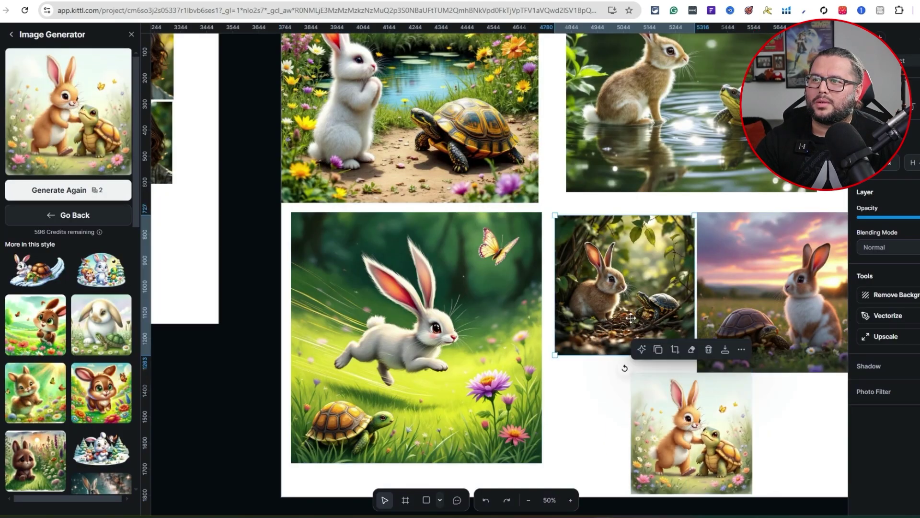
{"action": "left_click_drag", "start_coordinate": [556, 355], "coordinate": [616, 283]}
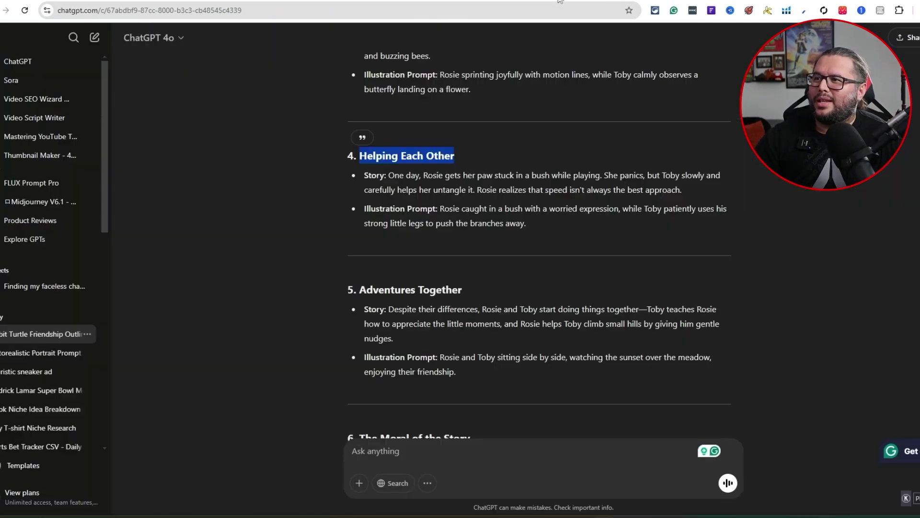
Highlight "Adventures Together" in the ChatGPT outline, then enlarge the sunset illustration in Kittl and place it overlapping the right side of the bush illustration
{"action": "scroll", "coordinate": [439, 189], "scroll_direction": "down", "scroll_amount": 2}
{"action": "left_click_drag", "start_coordinate": [462, 186], "coordinate": [361, 183]}
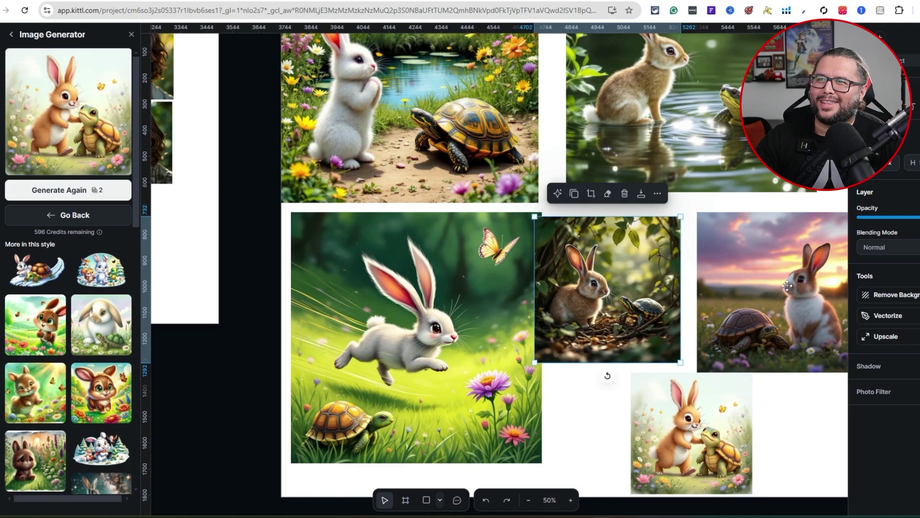
{"action": "left_click_drag", "start_coordinate": [788, 286], "coordinate": [725, 143]}
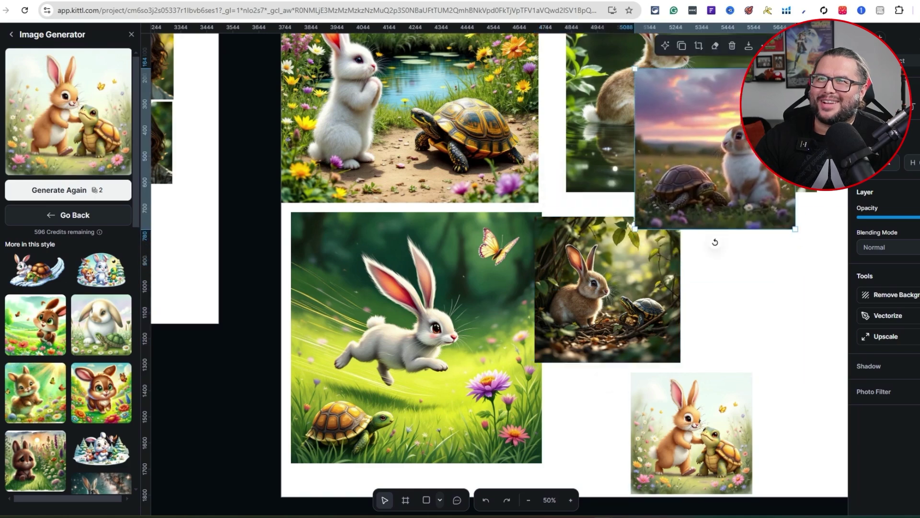
{"action": "left_click_drag", "start_coordinate": [639, 71], "coordinate": [524, 45]}
{"action": "left_click_drag", "start_coordinate": [623, 177], "coordinate": [627, 248]}
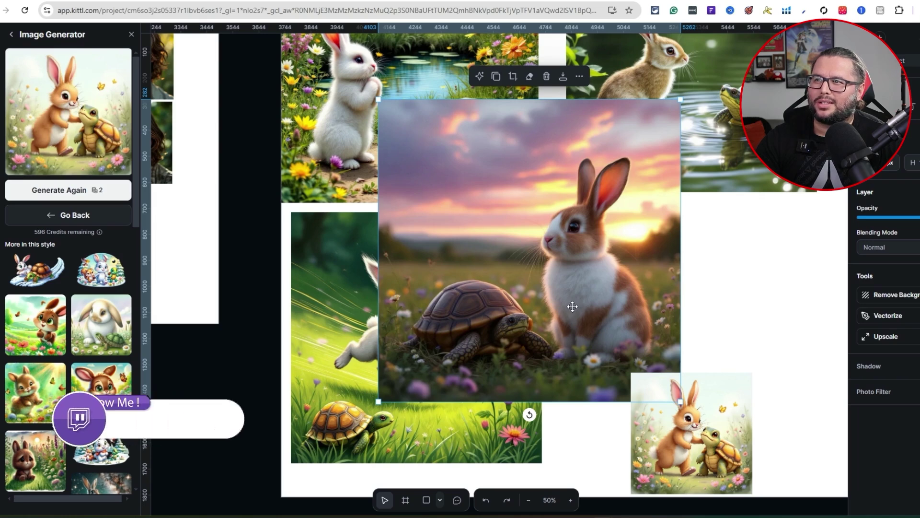
{"action": "left_click_drag", "start_coordinate": [565, 252], "coordinate": [522, 237]}
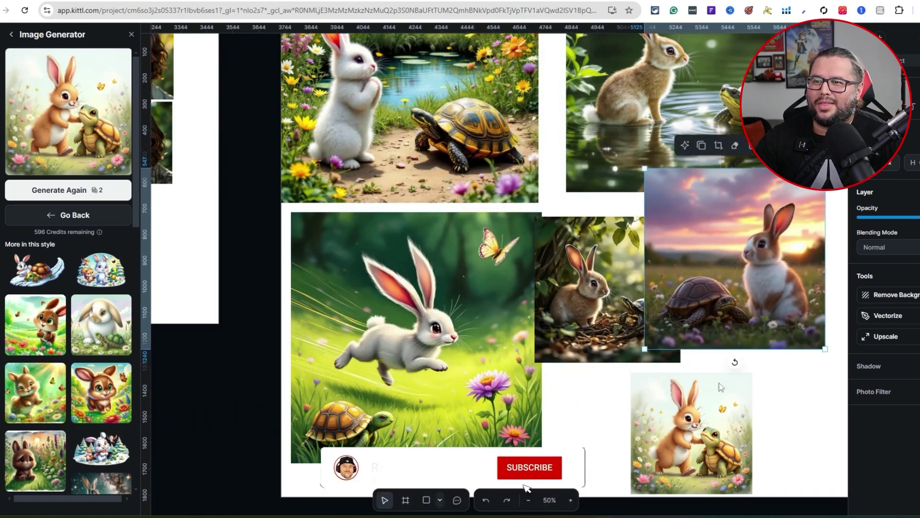
Highlight "The Moral of the Story" in the ChatGPT outline, then enlarge the playful nudge illustration in Kittl and move it to the artboard's lower-right corner
{"action": "left_click", "coordinate": [707, 435]}
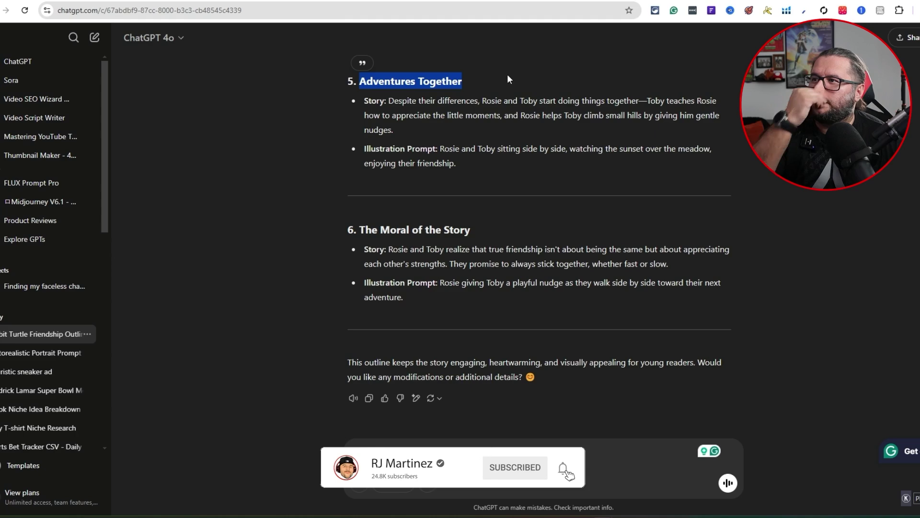
{"action": "left_click_drag", "start_coordinate": [470, 230], "coordinate": [354, 230]}
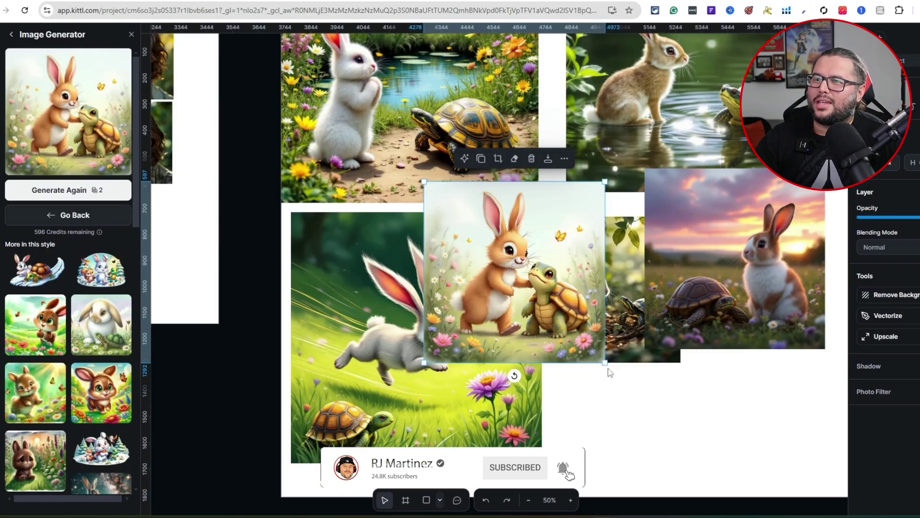
{"action": "left_click_drag", "start_coordinate": [605, 363], "coordinate": [686, 434]}
{"action": "left_click_drag", "start_coordinate": [624, 302], "coordinate": [609, 280]}
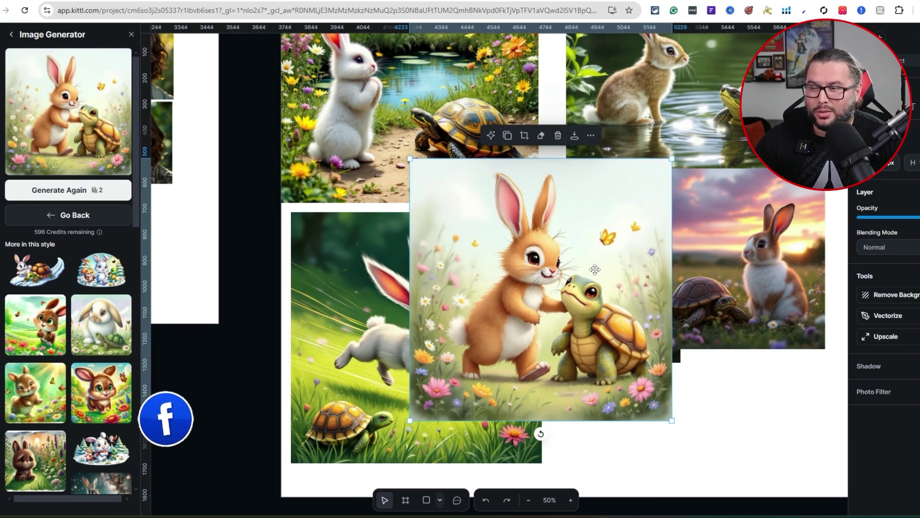
{"action": "left_click_drag", "start_coordinate": [645, 227], "coordinate": [799, 321]}
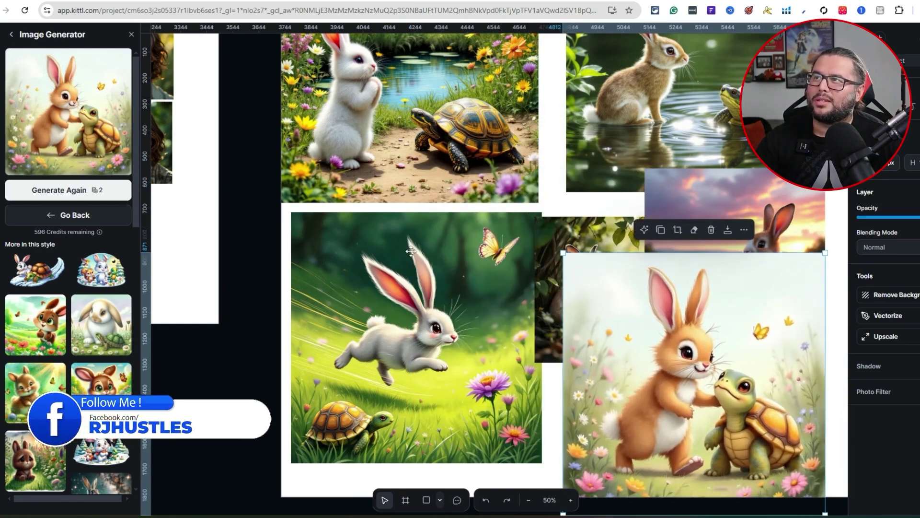
Undo the last placement of the playful nudge illustration and try it in several positions over the running rabbit and bush illustrations
{"action": "key", "text": "ctrl+z"}
{"action": "key", "text": "ctrl+z"}
{"action": "key", "text": "ctrl+z"}
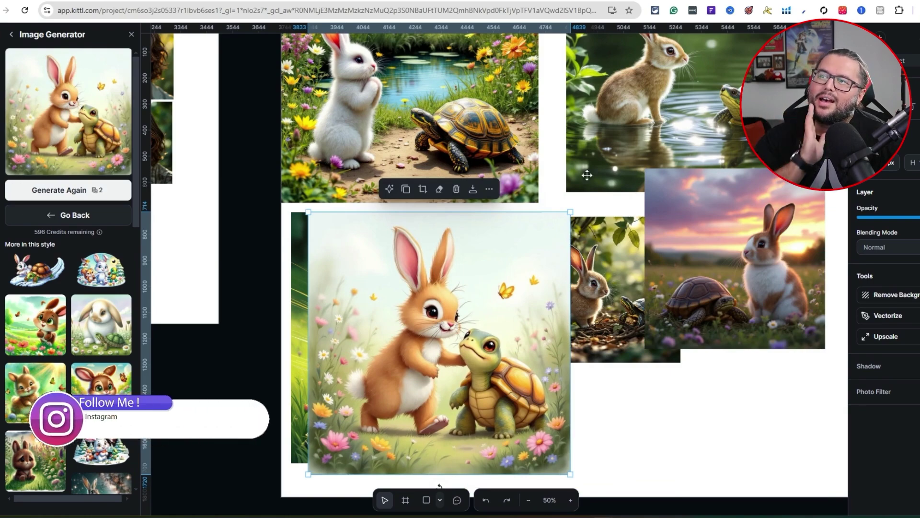
{"action": "left_click_drag", "start_coordinate": [480, 282], "coordinate": [597, 241]}
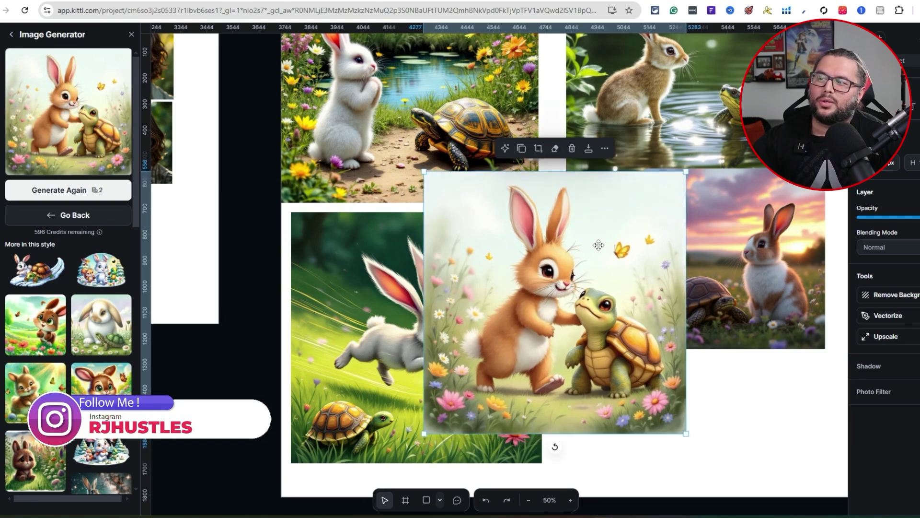
{"action": "left_click_drag", "start_coordinate": [613, 290], "coordinate": [718, 198]}
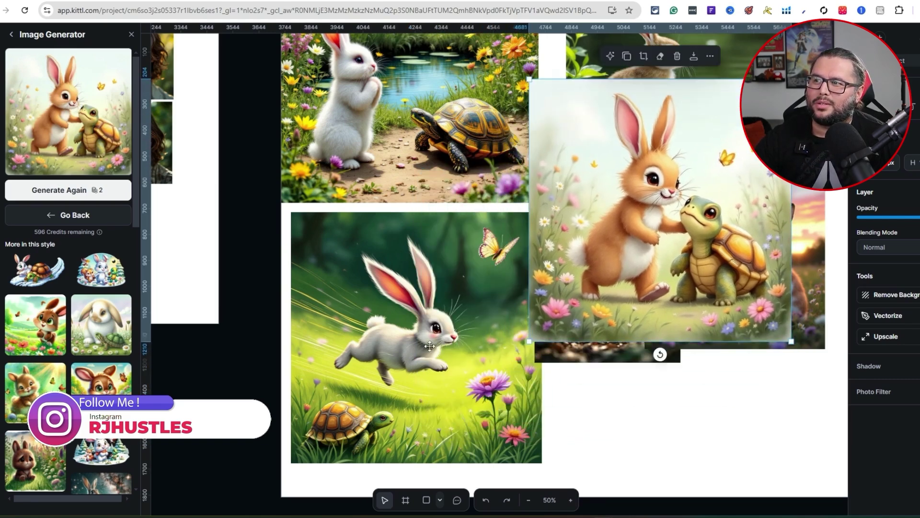
{"action": "left_click_drag", "start_coordinate": [610, 267], "coordinate": [577, 309]}
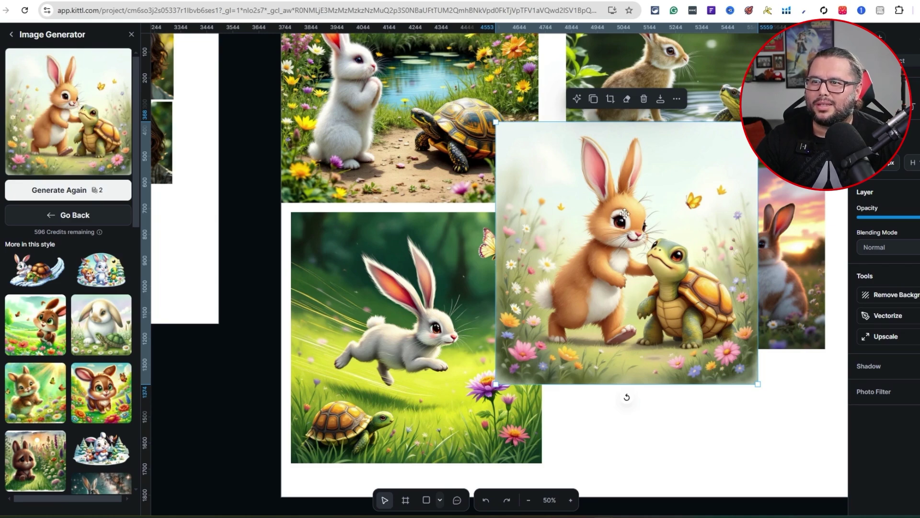
{"action": "left_click_drag", "start_coordinate": [562, 239], "coordinate": [527, 248]}
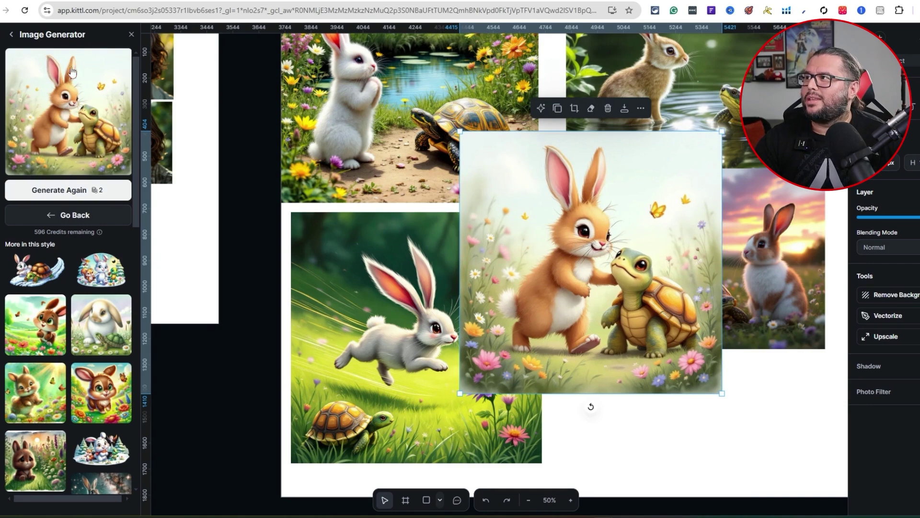
Go back to the image generator's prompt settings and move the playful nudge illustration right, over the bush illustration and part of the sunset illustration
{"action": "left_click", "coordinate": [10, 35]}
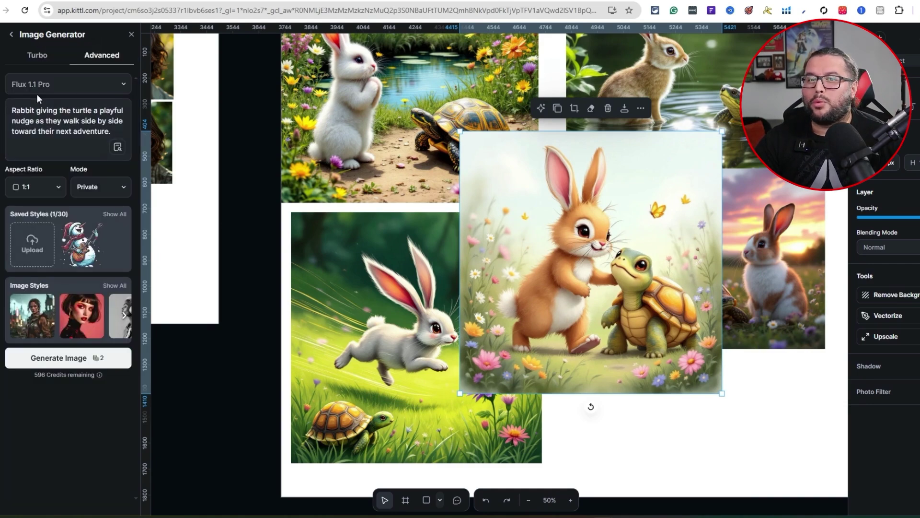
{"action": "scroll", "coordinate": [532, 259], "scroll_direction": "up", "scroll_amount": 4}
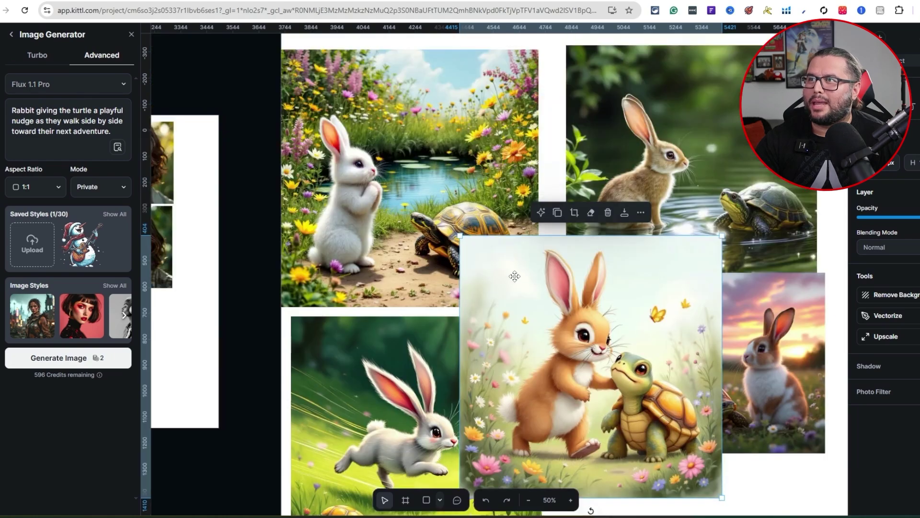
{"action": "scroll", "coordinate": [507, 253], "scroll_direction": "down", "scroll_amount": 2}
{"action": "left_click_drag", "start_coordinate": [570, 254], "coordinate": [628, 264]}
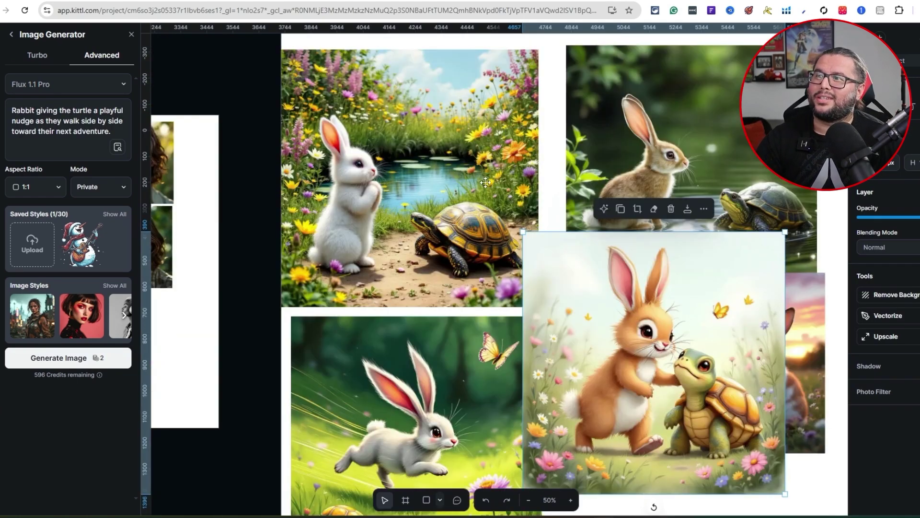
{"action": "scroll", "coordinate": [486, 184], "scroll_direction": "down", "scroll_amount": 3}
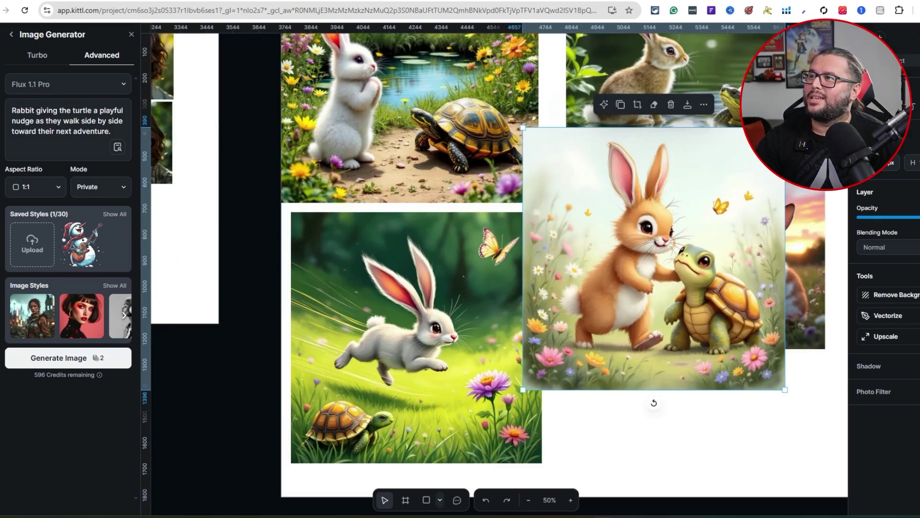